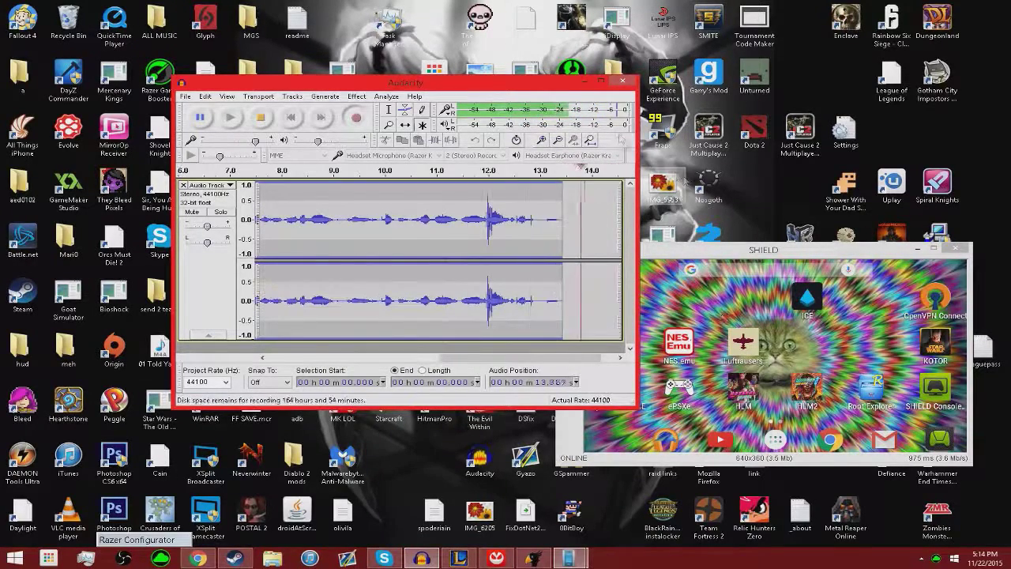
Step: Minimise the Audacity window and check the saved games in both memory card slots through the game's Continue option
left_click(584, 81)
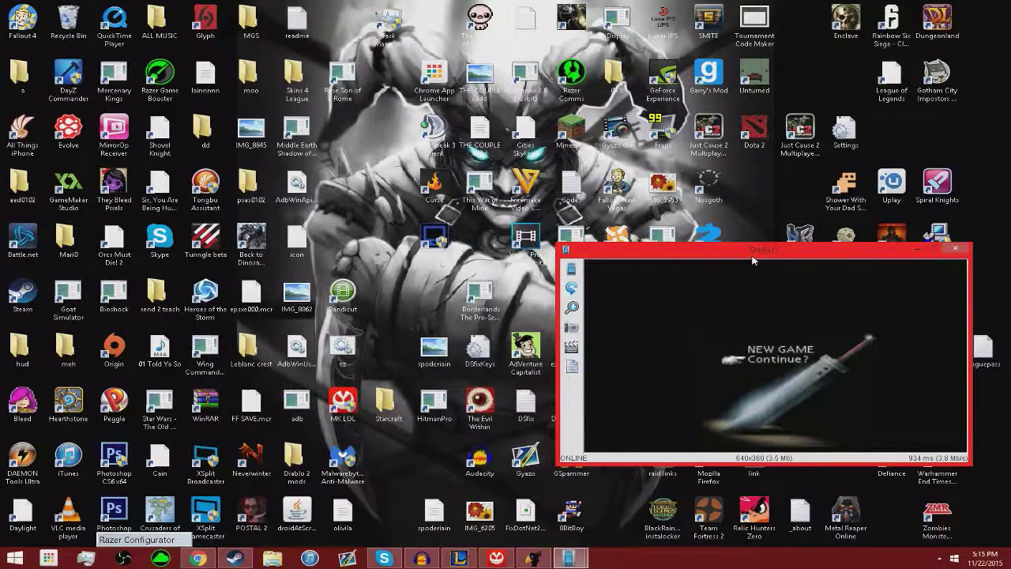
key("Return")
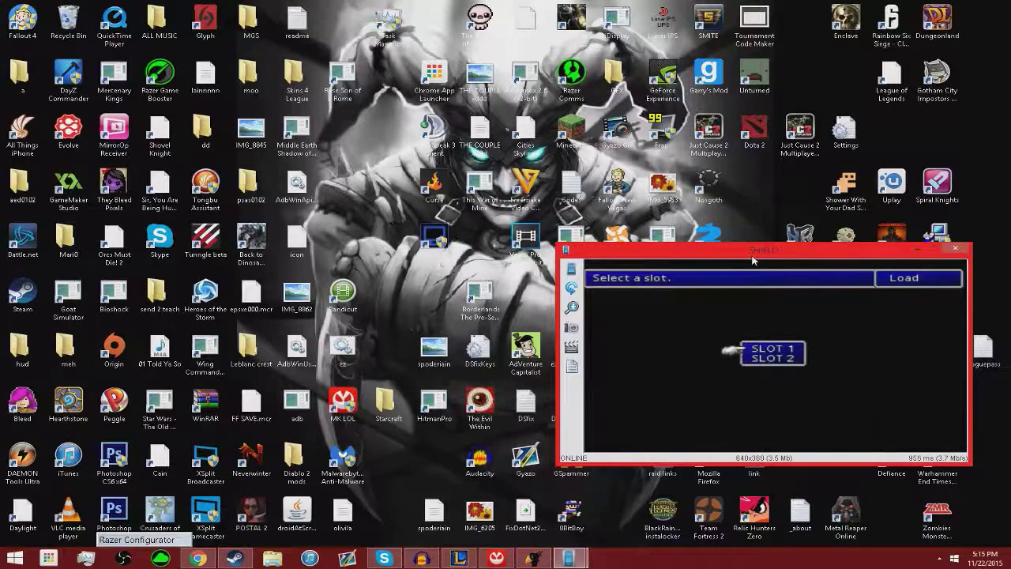
key("Return")
key("Up")
key("Down")
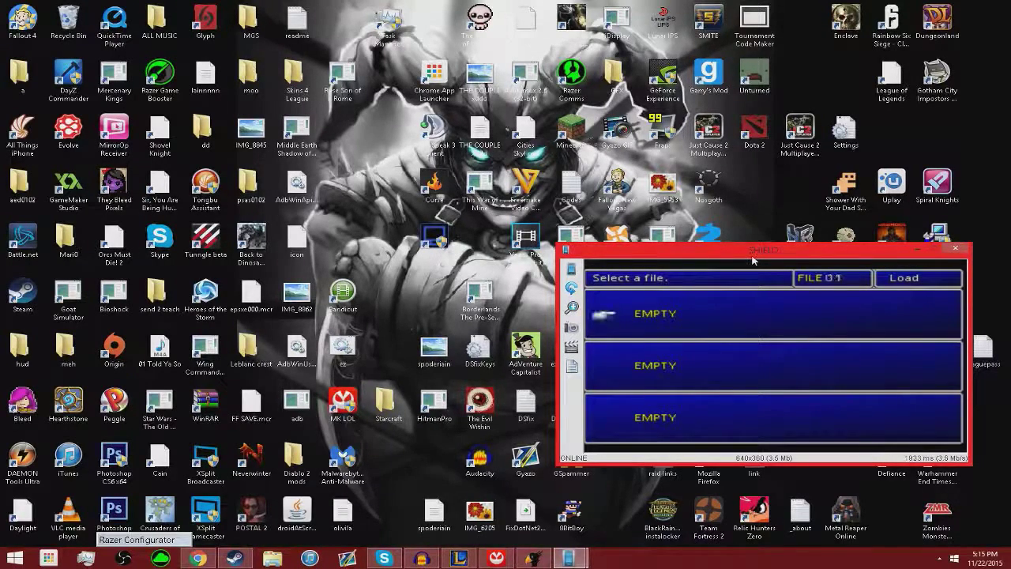
key("Escape")
key("Return")
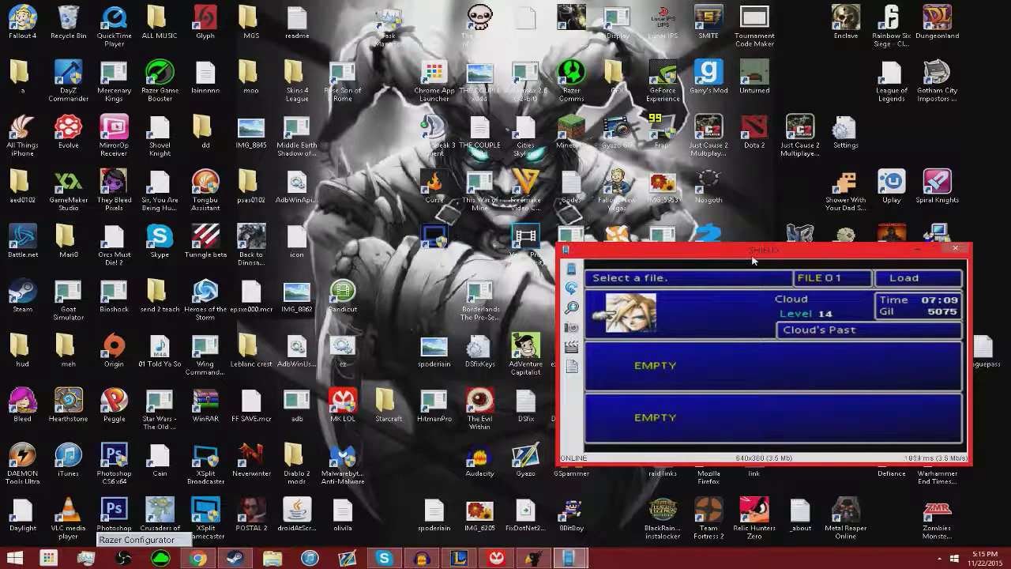
Step: Leave the game's load screen and return to the SHIELD's home screen
key("Escape")
key("Escape")
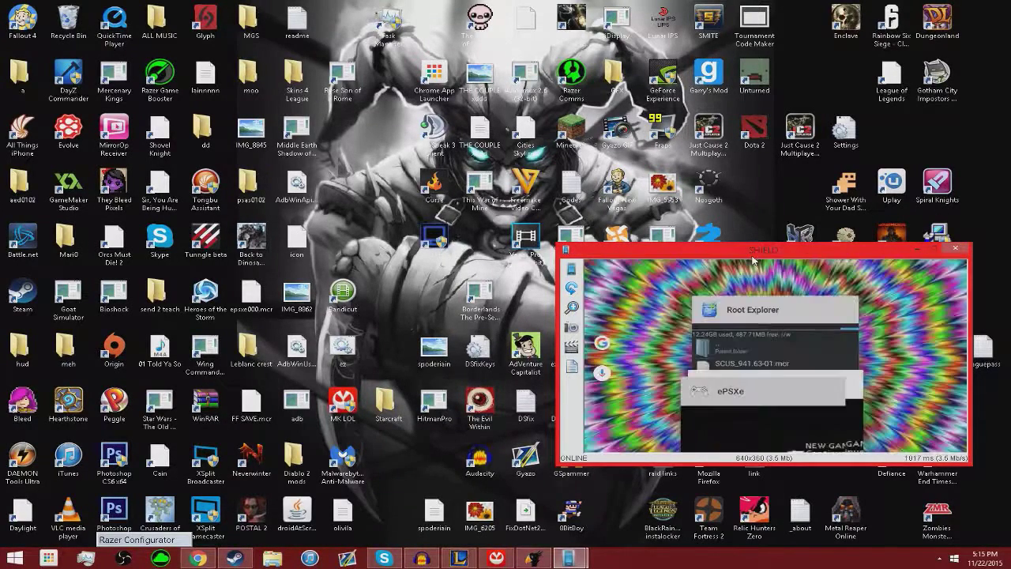
key("Escape")
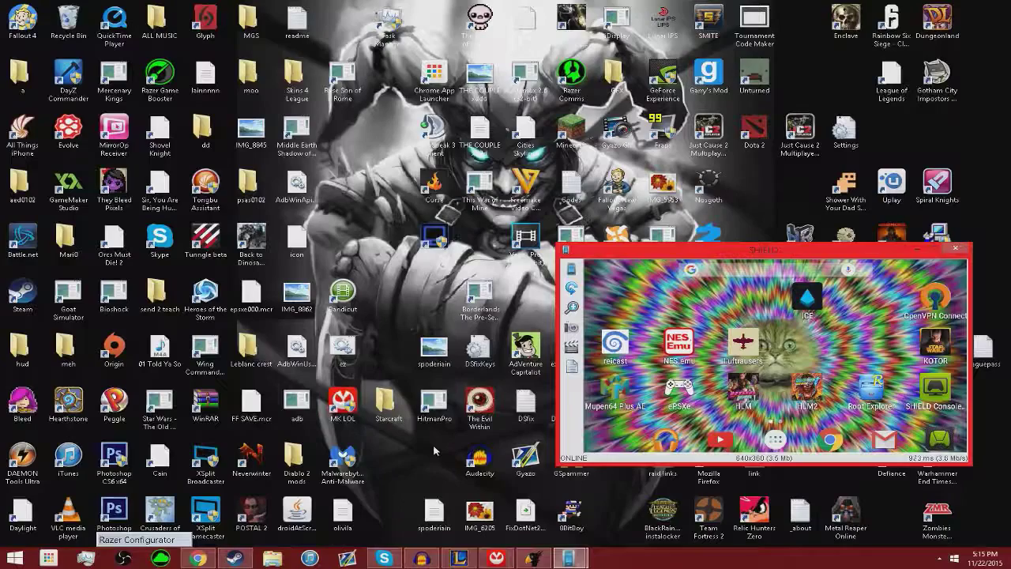
Step: Switch to Chrome and download "Save 15, Mythril Mines" from the Final Fantasy VII game saves page
left_click(197, 559)
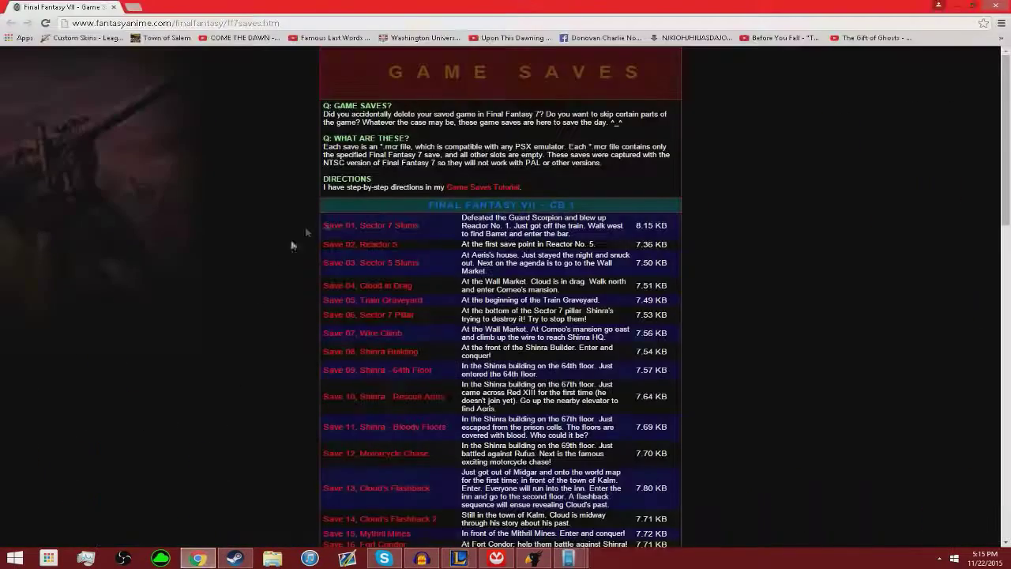
scroll(677, 432, "down", 4)
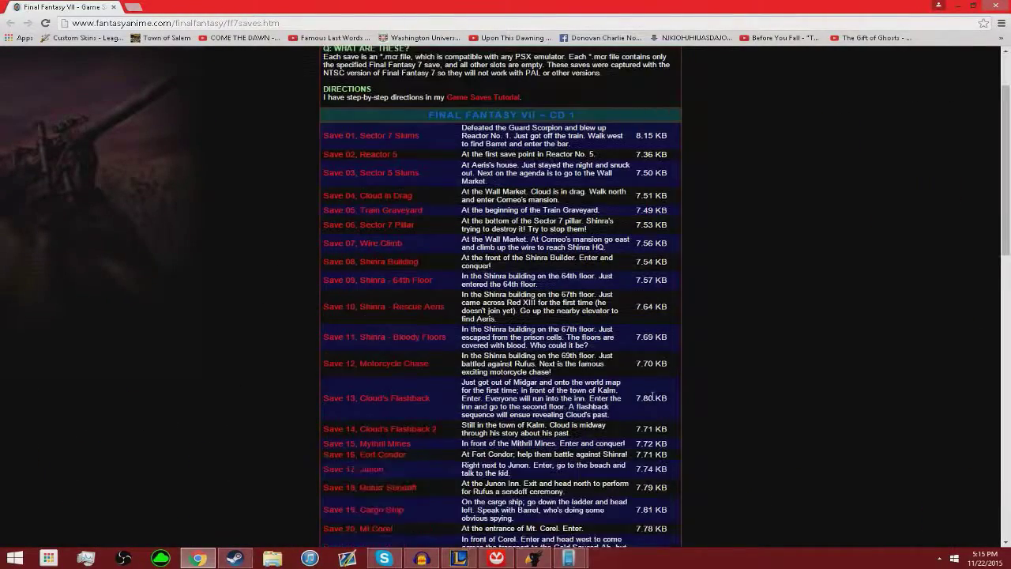
scroll(677, 432, "up", 4)
left_click_drag(1004, 124, 948, 252)
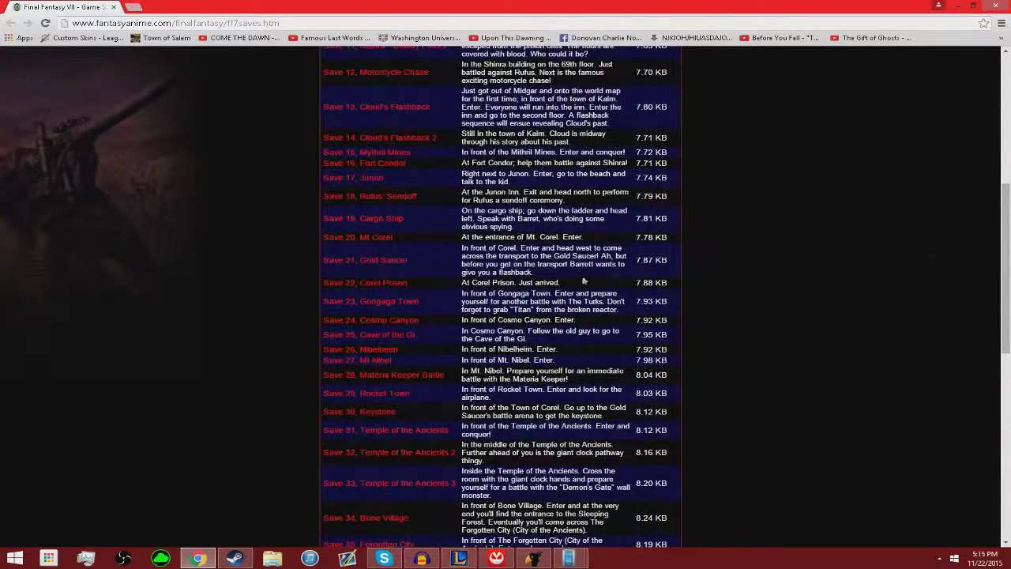
left_click(399, 153)
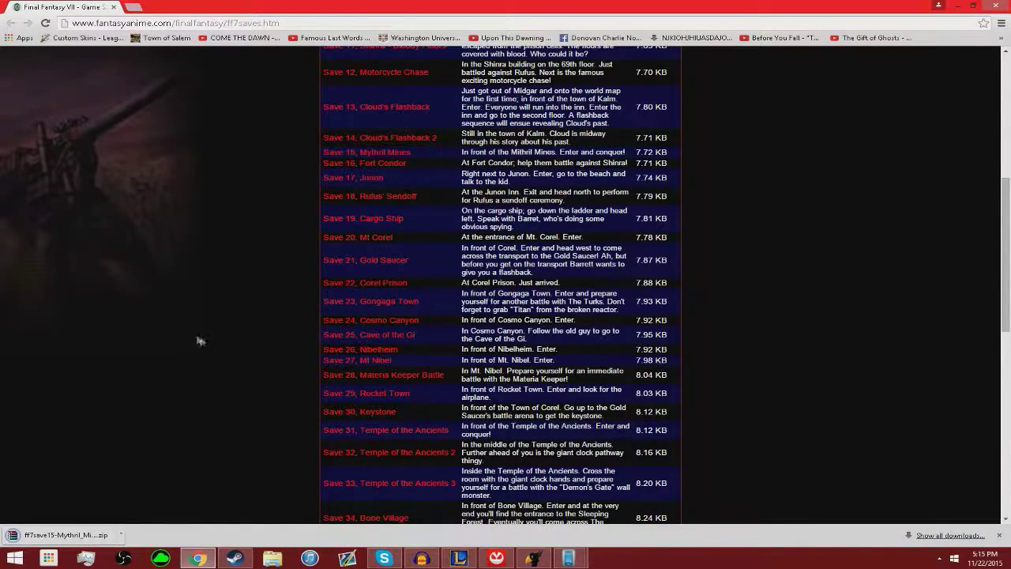
Step: Open the downloaded ff7save15-Mythril_Mines.zip in WinRAR and dismiss the trial notice
scroll(200, 342, "up", 1)
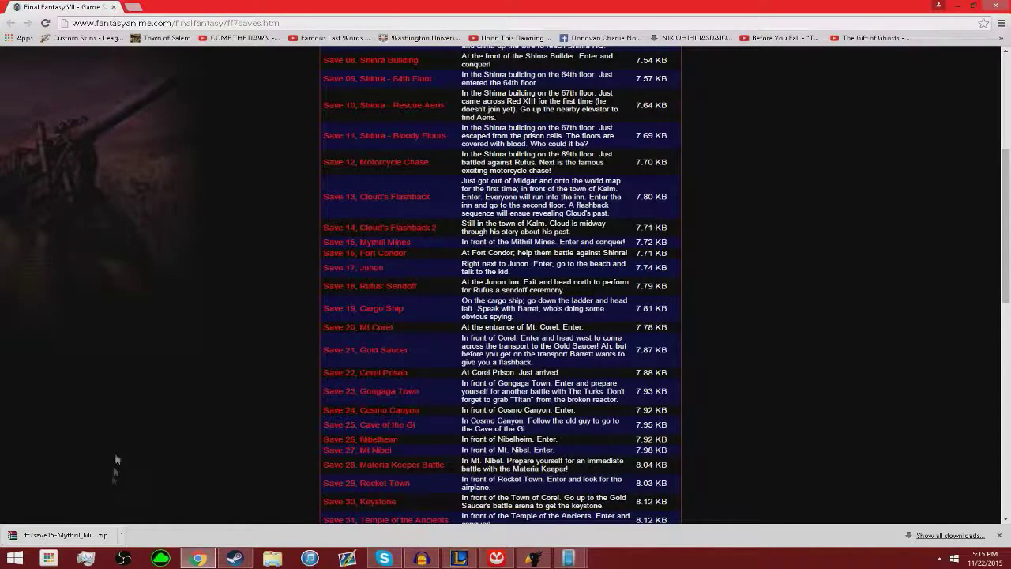
left_click(84, 537)
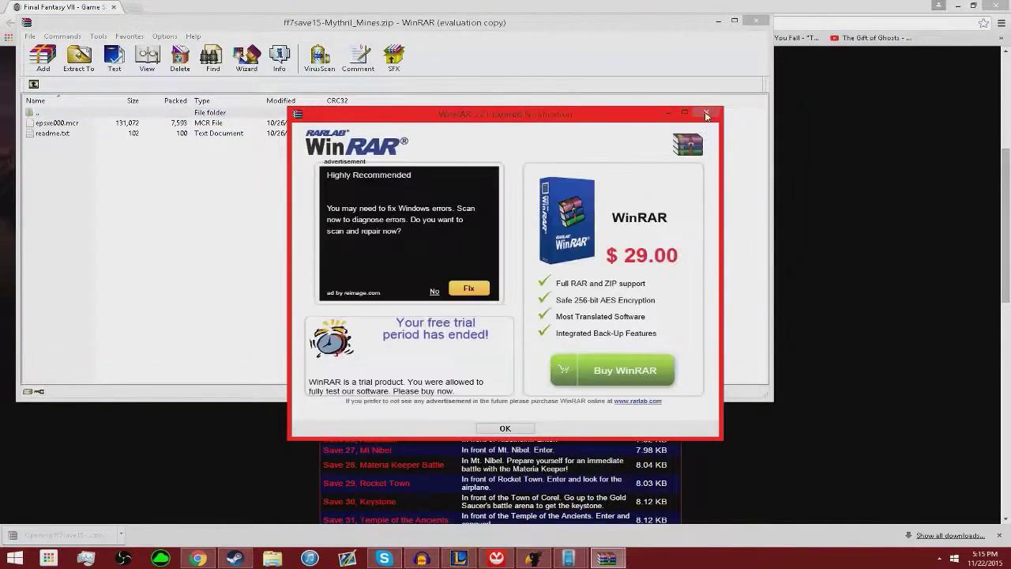
left_click(505, 427)
Step: Delete readme.txt from the archive and return to the game saves page in the browser
right_click(52, 134)
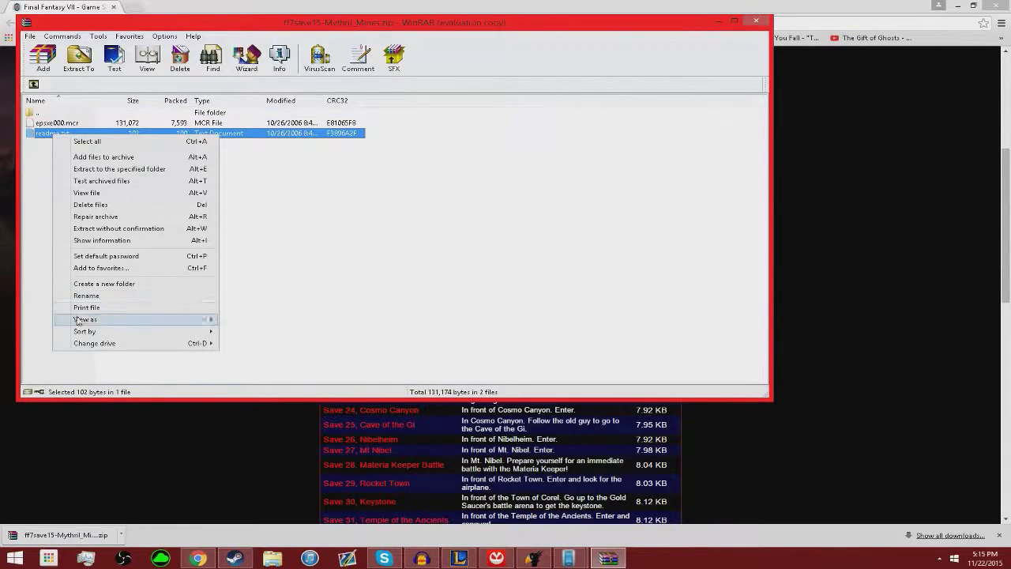
left_click(101, 205)
left_click(518, 316)
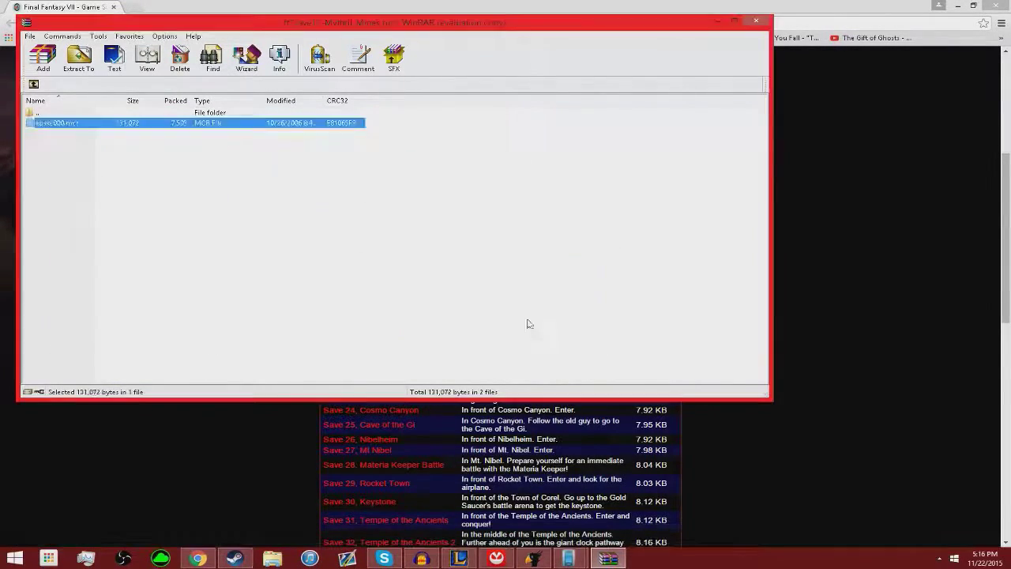
left_click(795, 282)
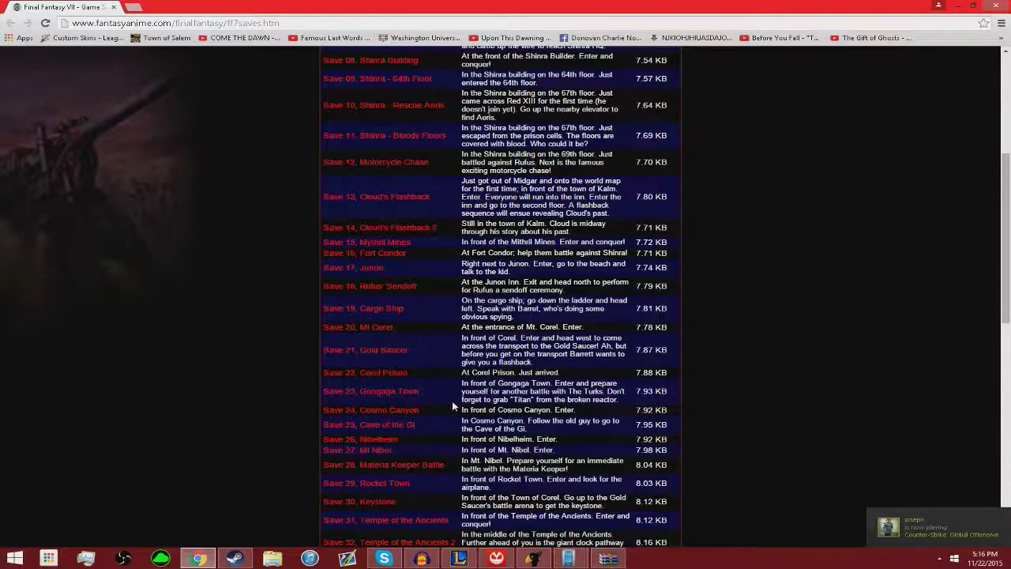
Step: Bring up the SHIELD window, then look through the Final Fantasy VII save list in the browser again
left_click(636, 498)
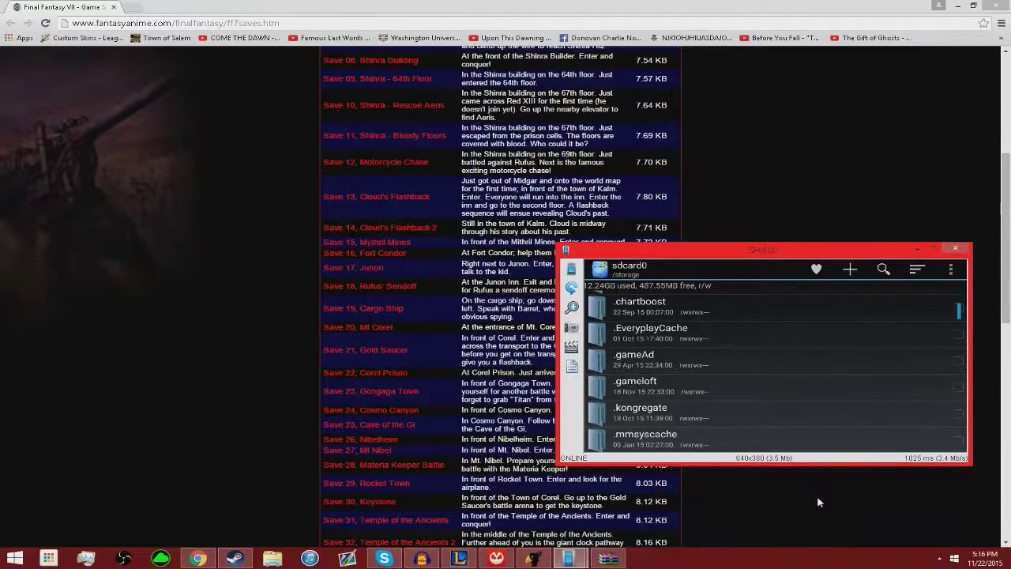
left_click(196, 465)
scroll(156, 429, "up", 4)
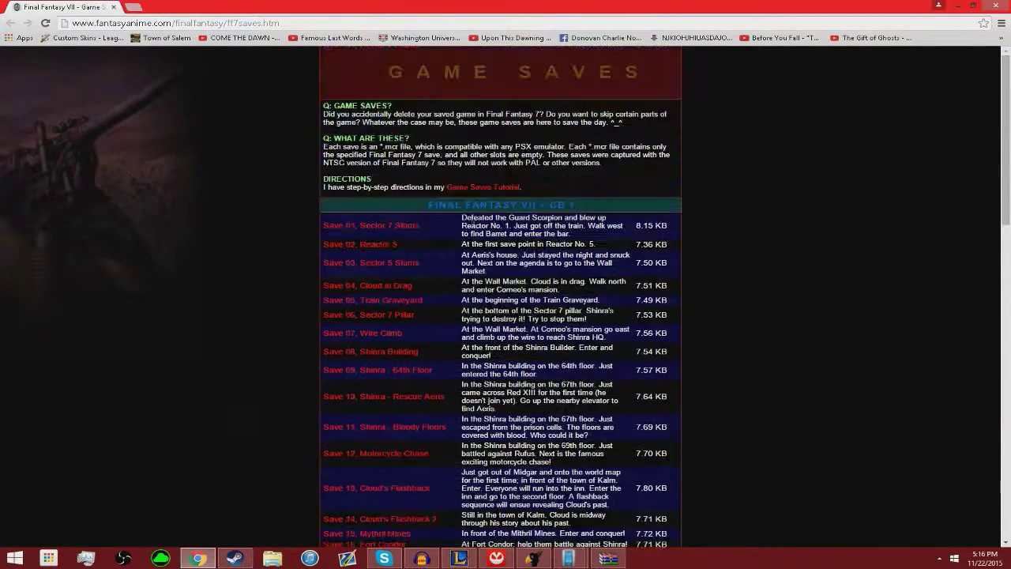
scroll(276, 427, "down", 2)
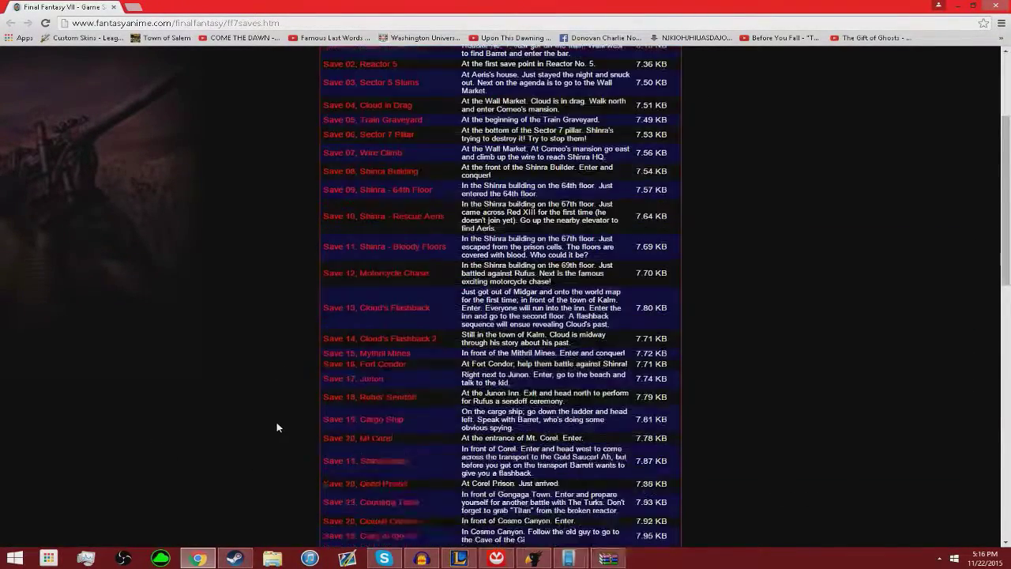
scroll(277, 427, "down", 1)
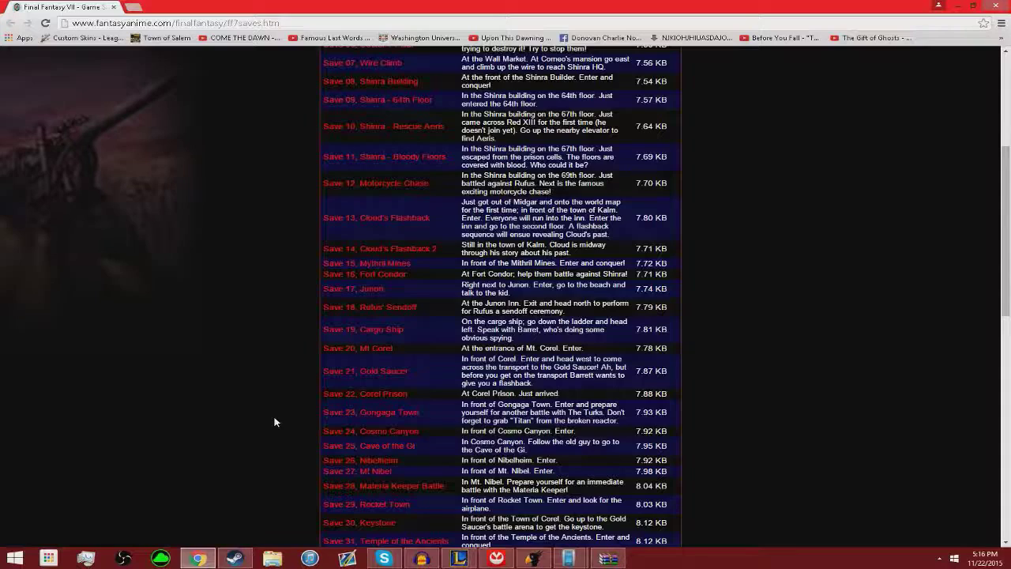
Step: Switch to the SHIELD window and view the memory card files in sdcard0/epsxe/memcards/games
left_click(572, 558)
left_click(629, 503)
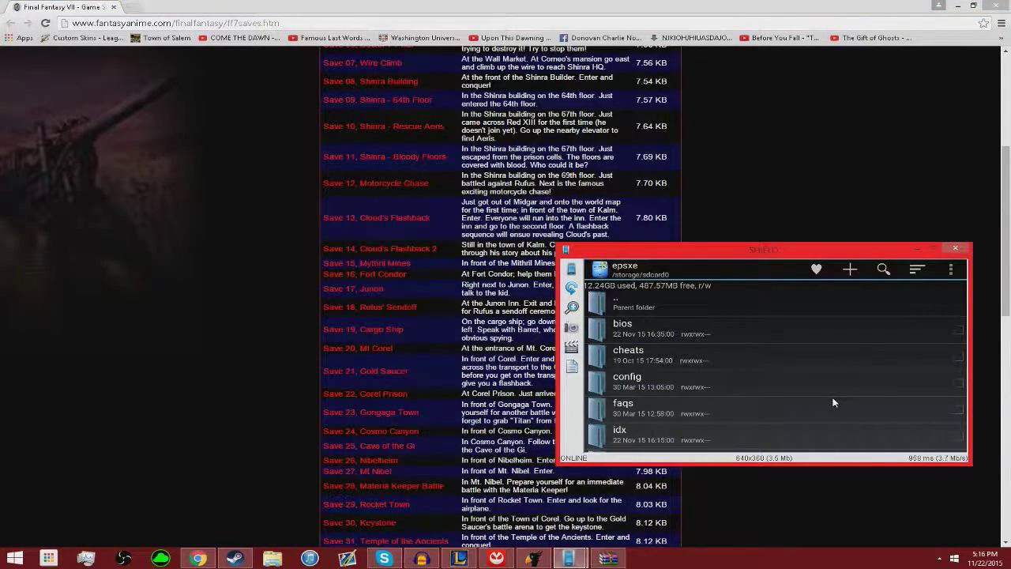
scroll(833, 403, "down", 3)
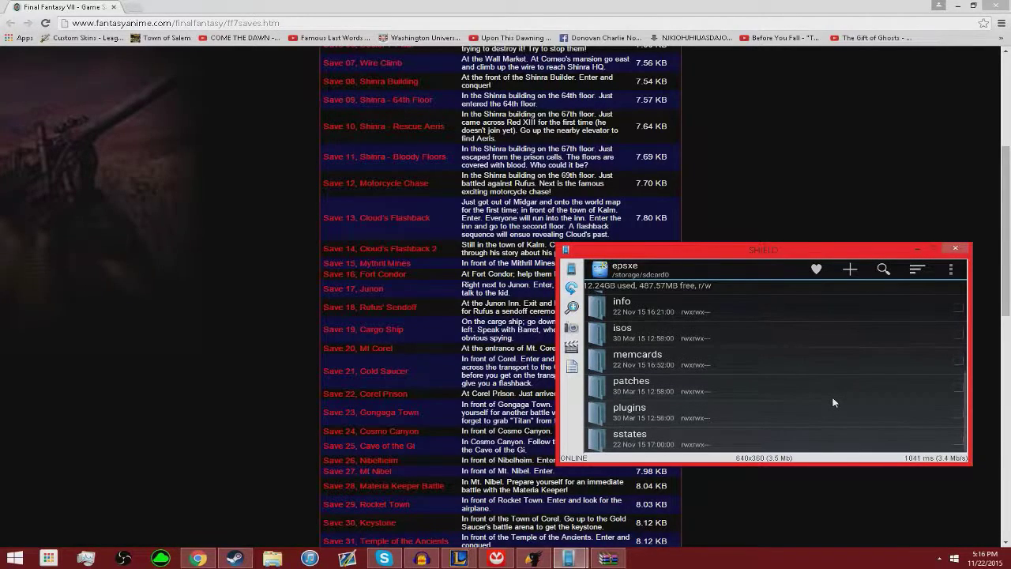
key("Return")
key("Return")
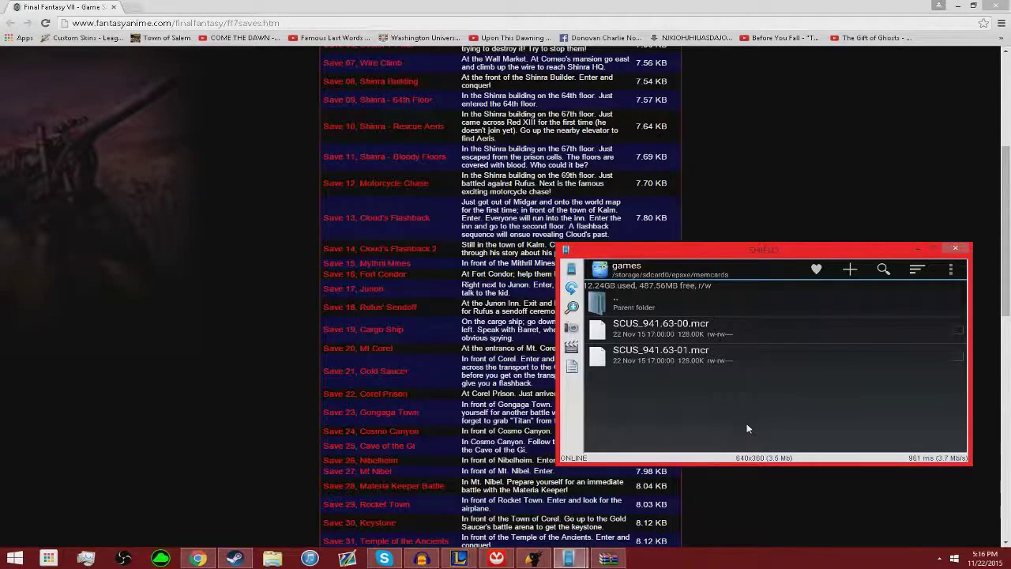
Step: Go back up to the storage folder and view the disc images in sdcard1/Roms/PSX/FF 7
key("BackSpace")
key("BackSpace")
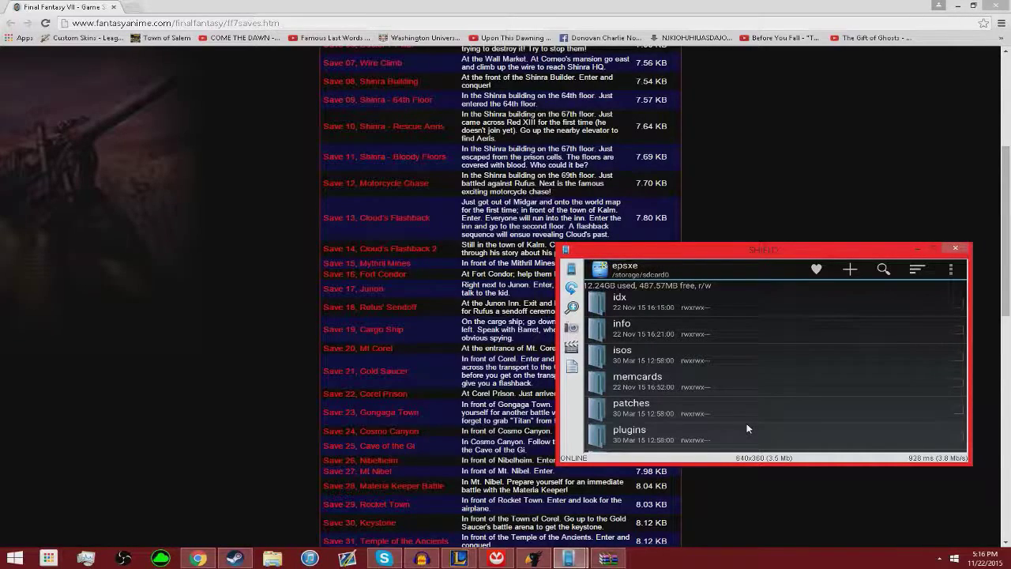
key("BackSpace")
key("BackSpace")
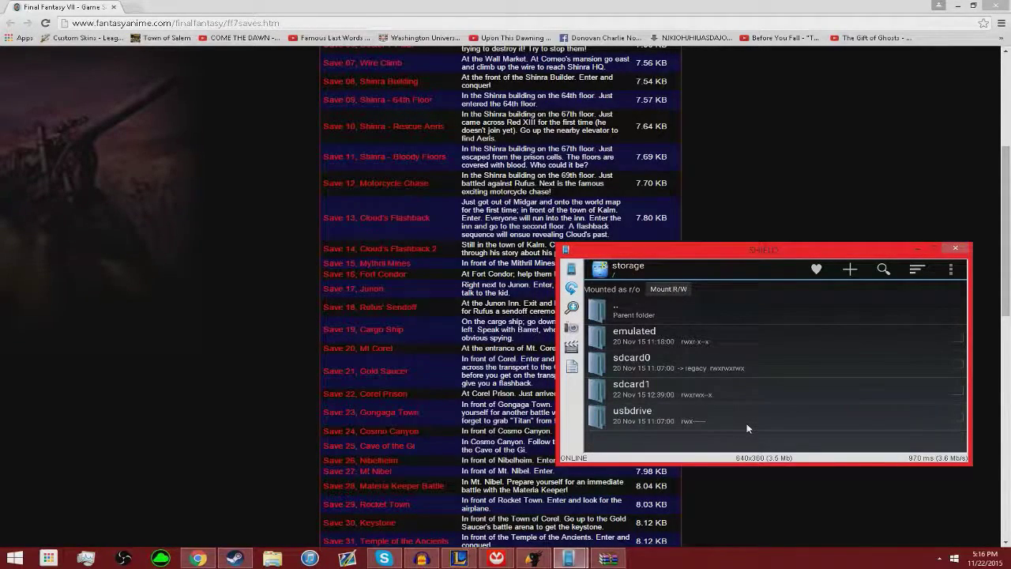
key("Down")
key("Return")
scroll(748, 428, "down", 3)
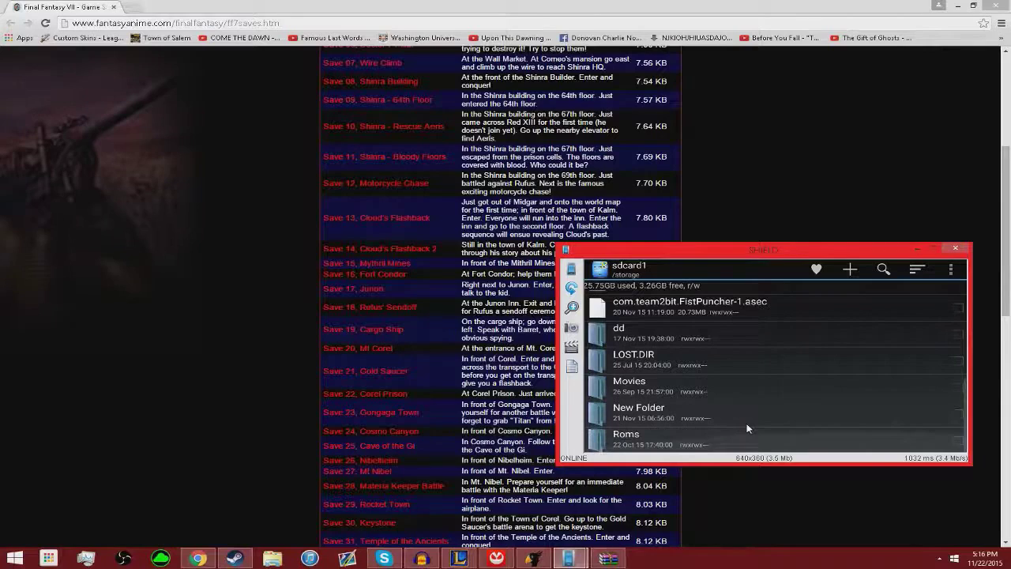
scroll(748, 428, "up", 1)
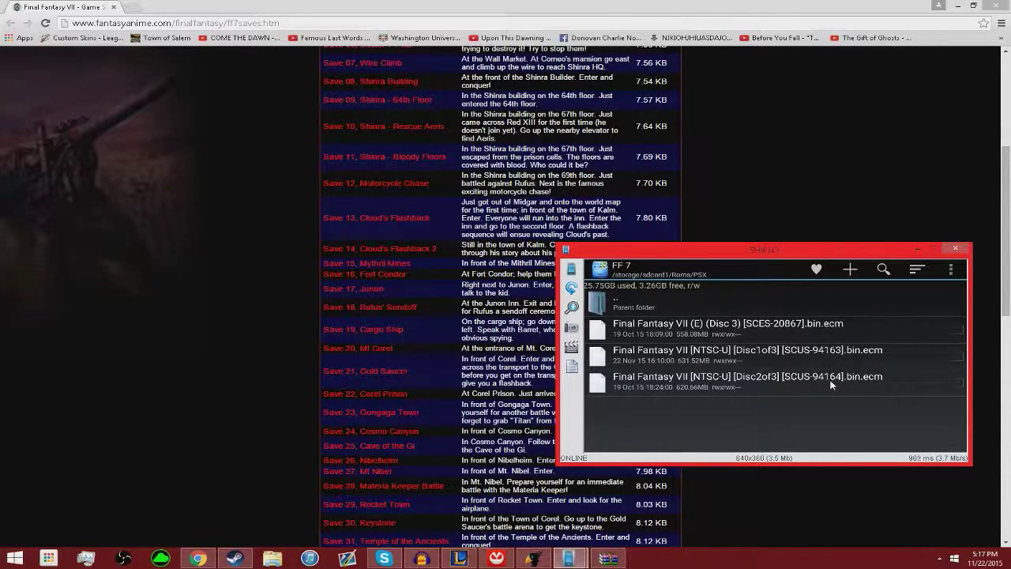
Step: Leave the FF 7 folder, go back up to storage and open sdcard0
key("BackSpace")
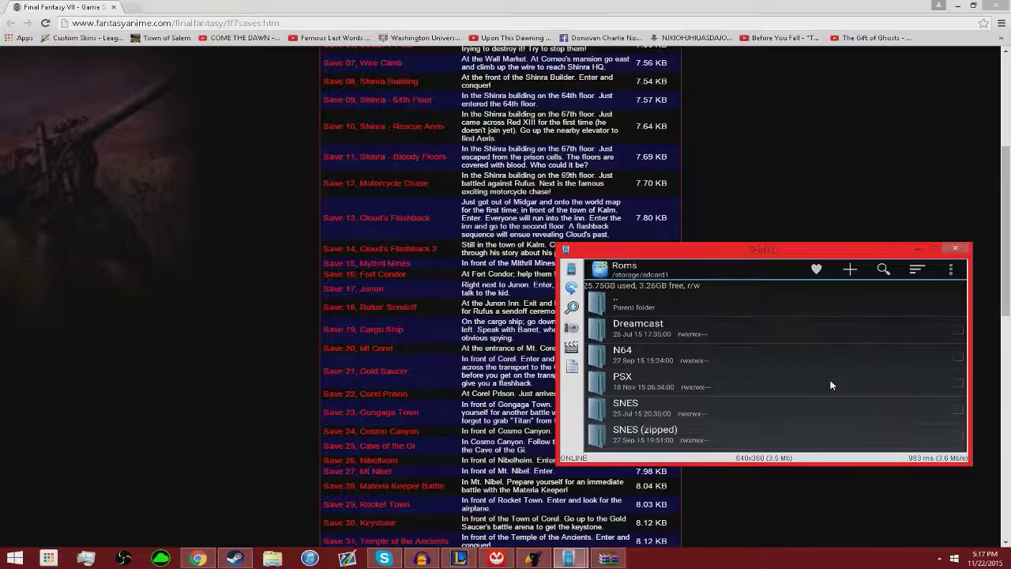
key("BackSpace")
key("BackSpace")
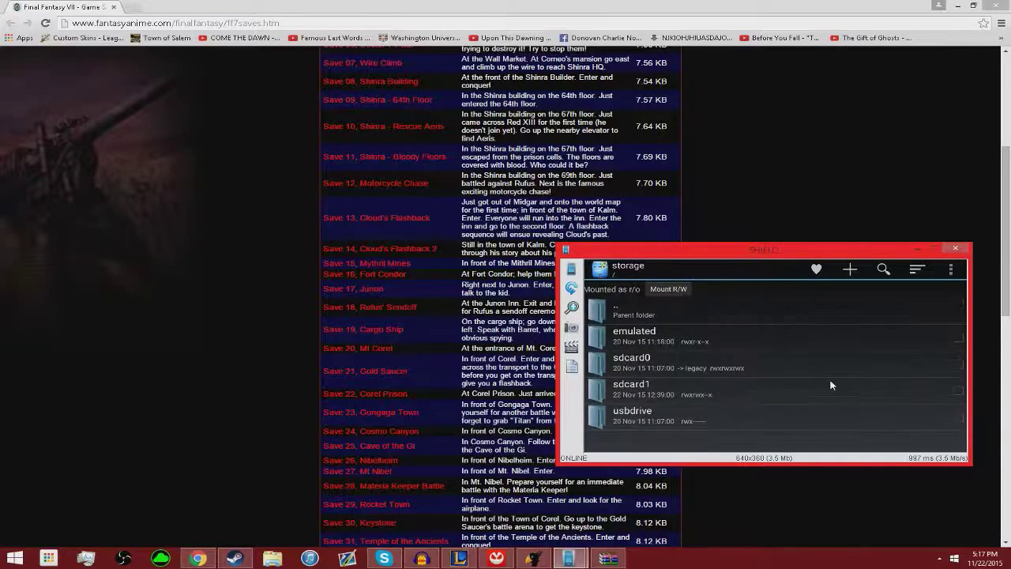
key("Up")
key("Return")
Step: Find the epsxe folder in sdcard0 and open its memcards/games subfolder
scroll(831, 385, "down", 3)
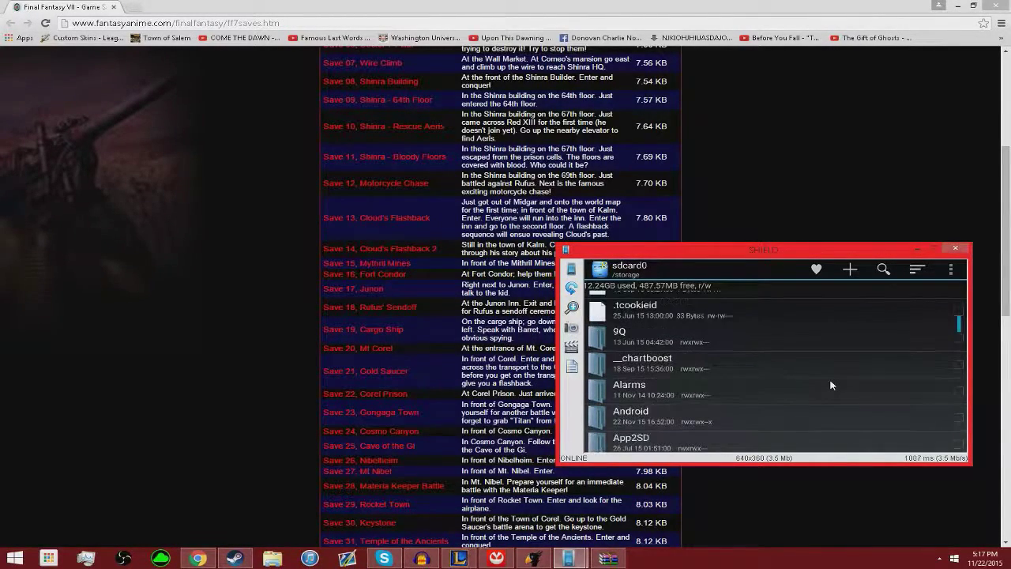
scroll(831, 385, "down", 3)
scroll(831, 385, "down", 3)
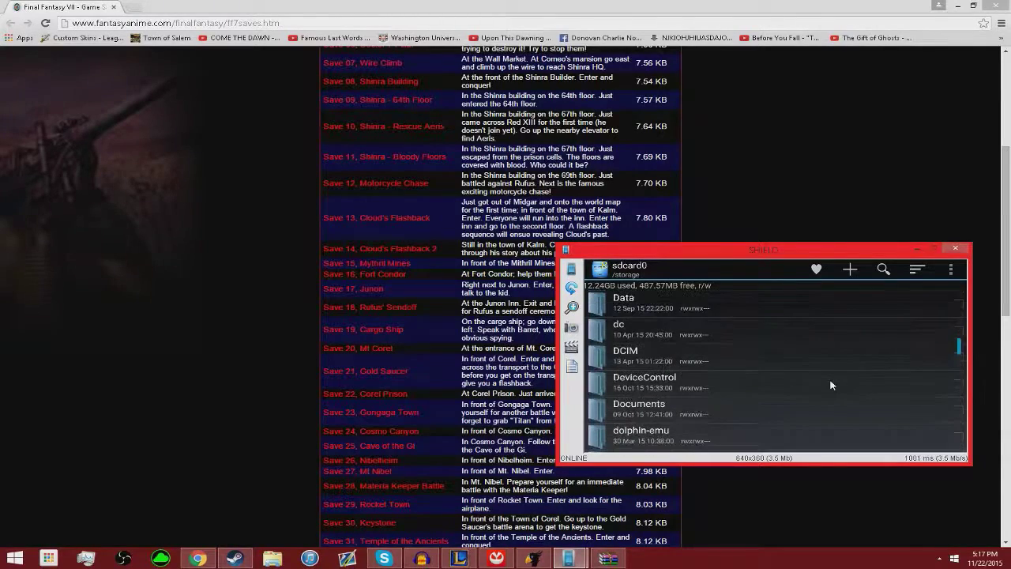
scroll(831, 385, "down", 3)
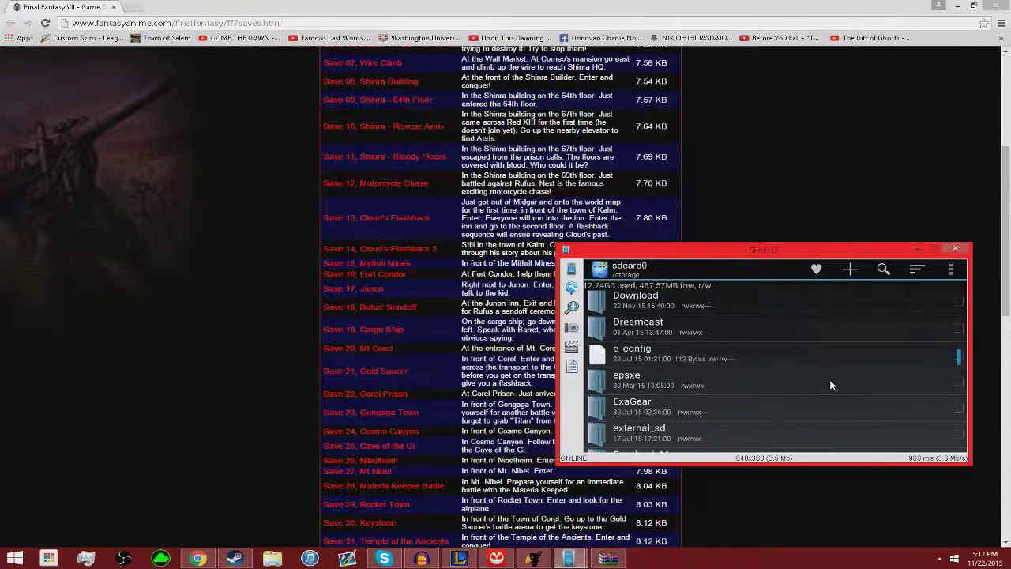
left_click(831, 385)
scroll(832, 385, "down", 2)
left_click(831, 385)
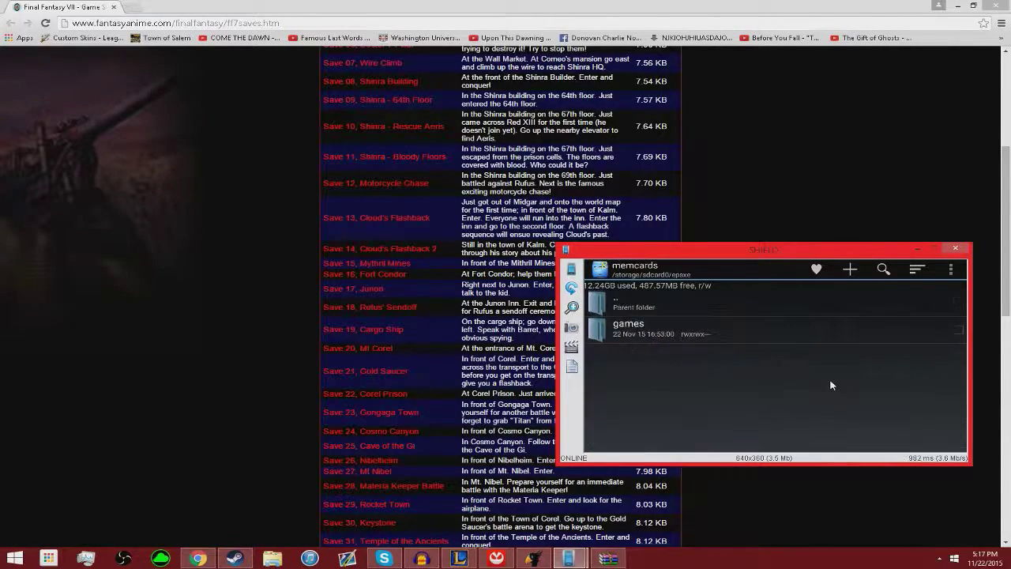
key("Return")
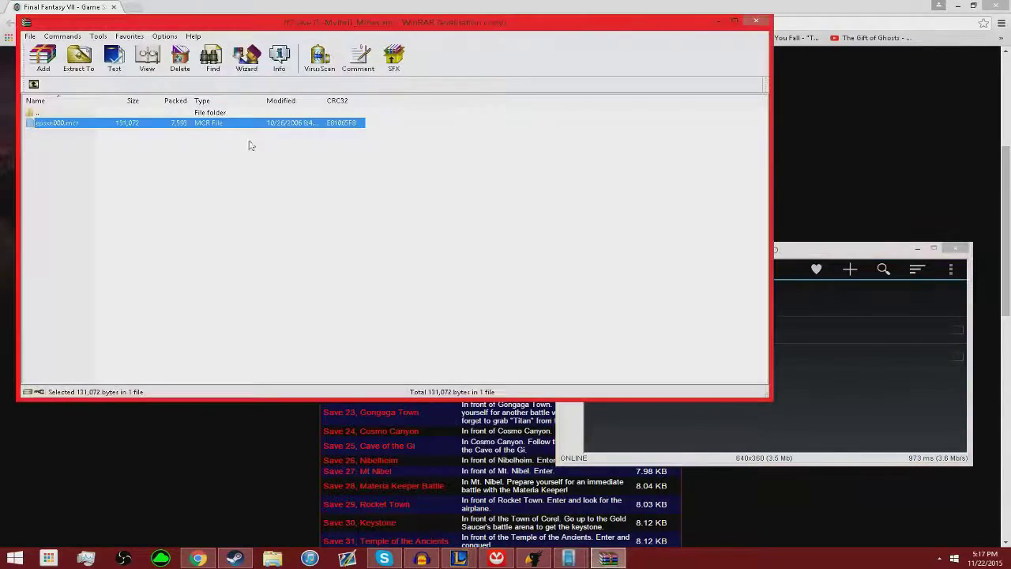
Step: Bring the WinRAR window with ff7save15-Mythril_Mines.zip to the front and reposition it
left_click(608, 558)
left_click_drag(490, 49, 329, 98)
left_click_drag(164, 39, 250, 36)
left_click_drag(95, 39, 133, 38)
left_click(36, 46)
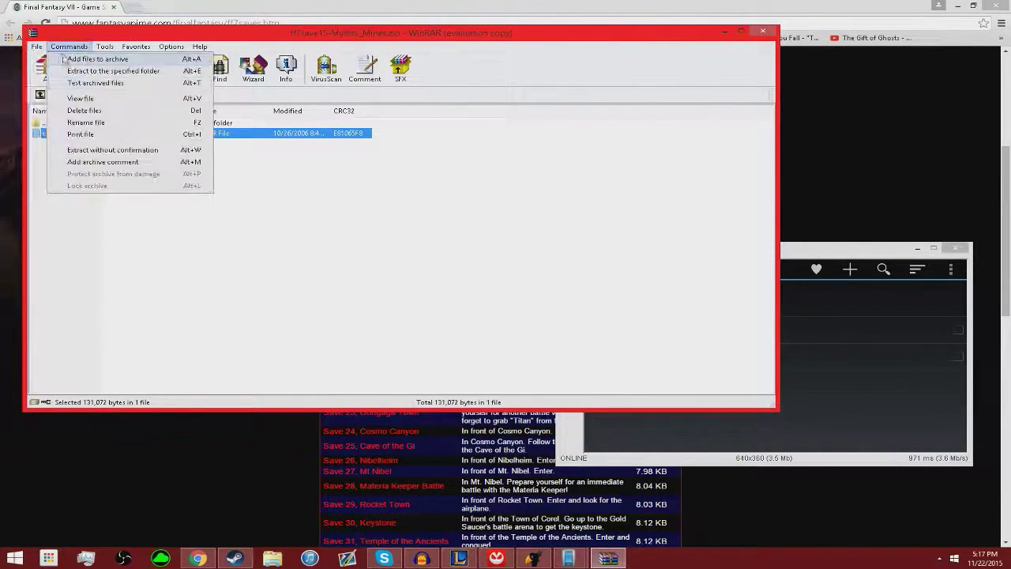
left_click(79, 60)
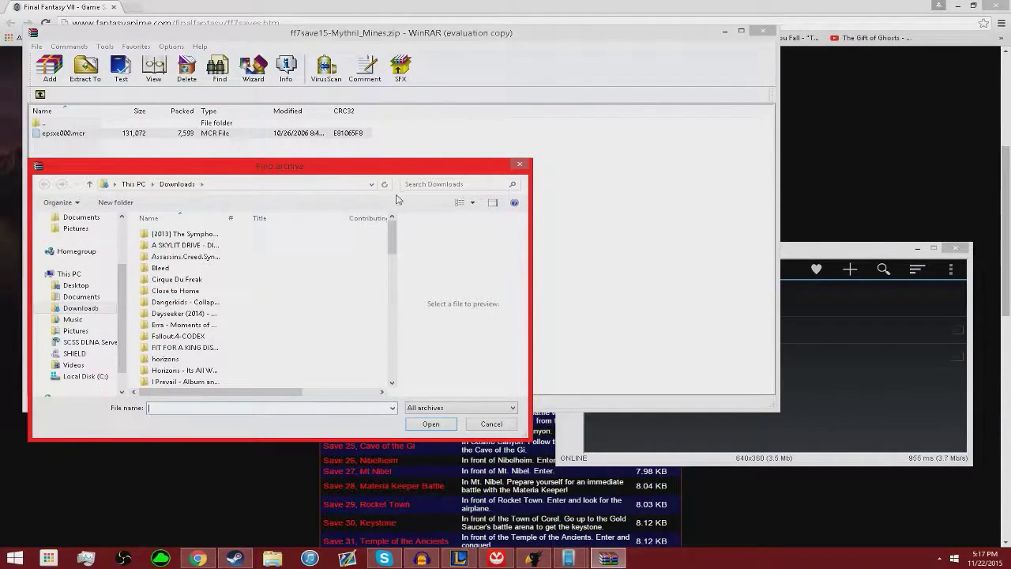
left_click(94, 69)
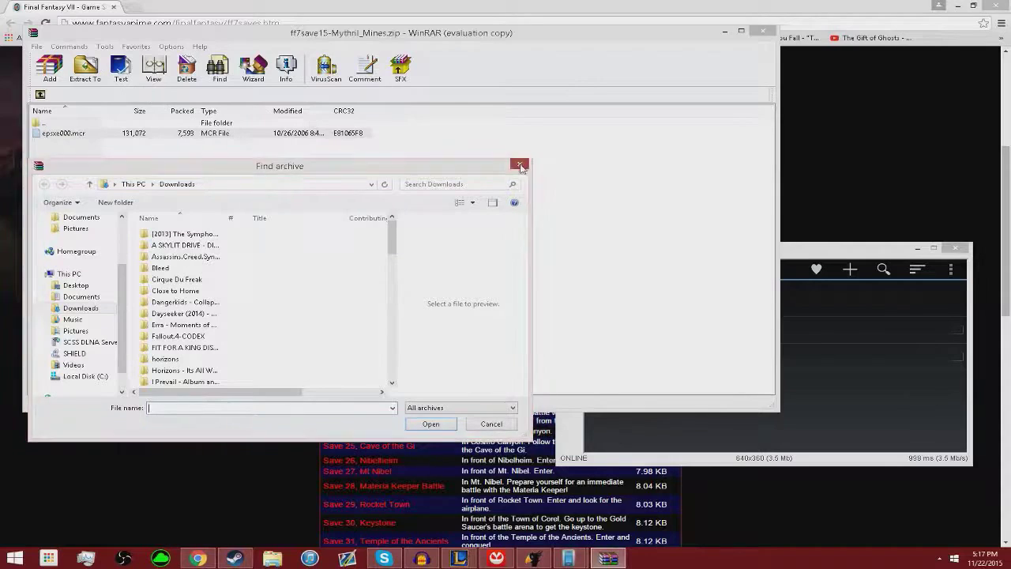
left_click(519, 163)
Step: Extract epsxe000.mcr from the Mythril Mines archive into the Music folder
left_click(85, 67)
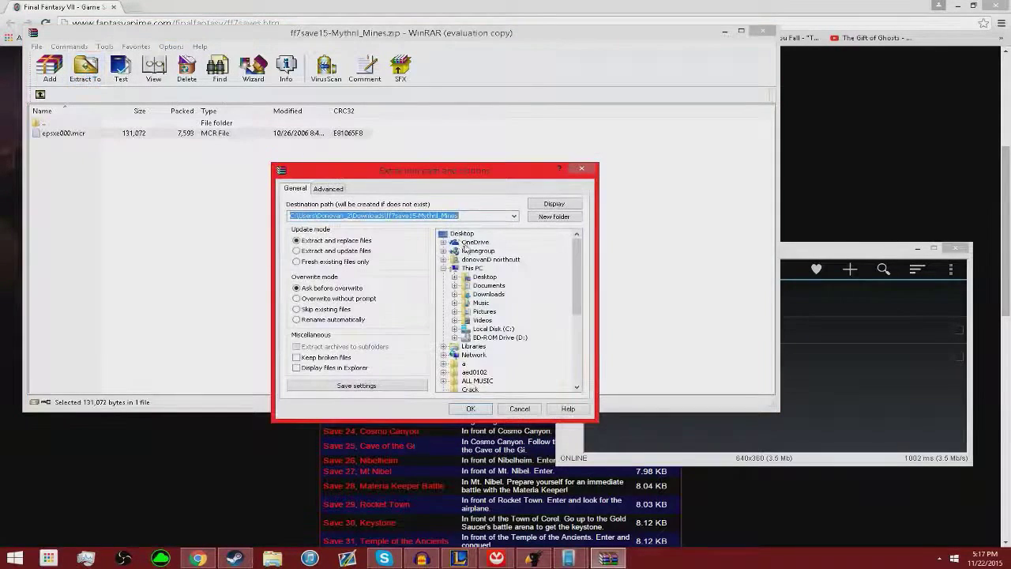
left_click(479, 295)
left_click(471, 408)
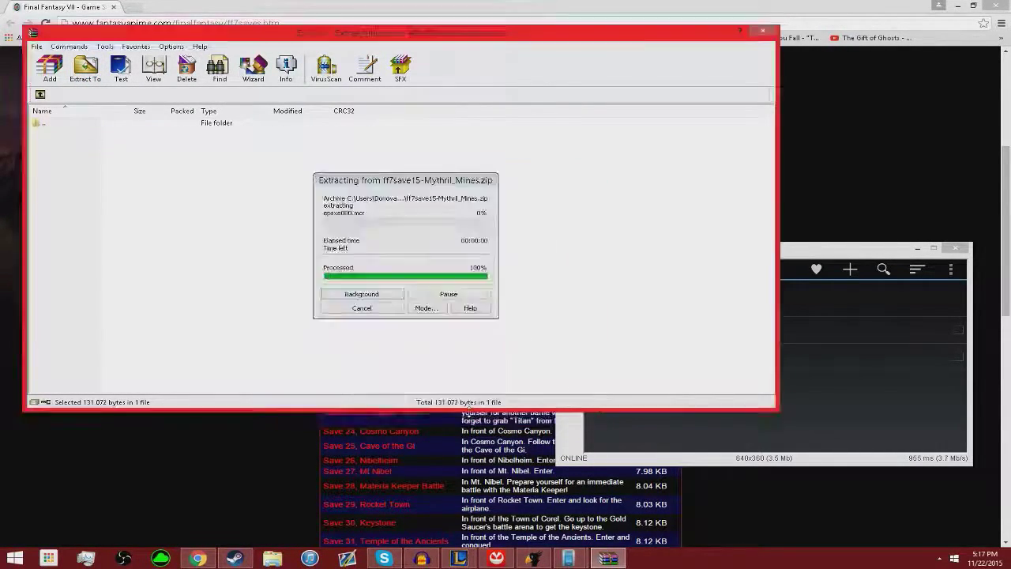
Step: Open the Music folder in a new File Explorer window and locate the extracted epsxe000.mcr
key("super+e")
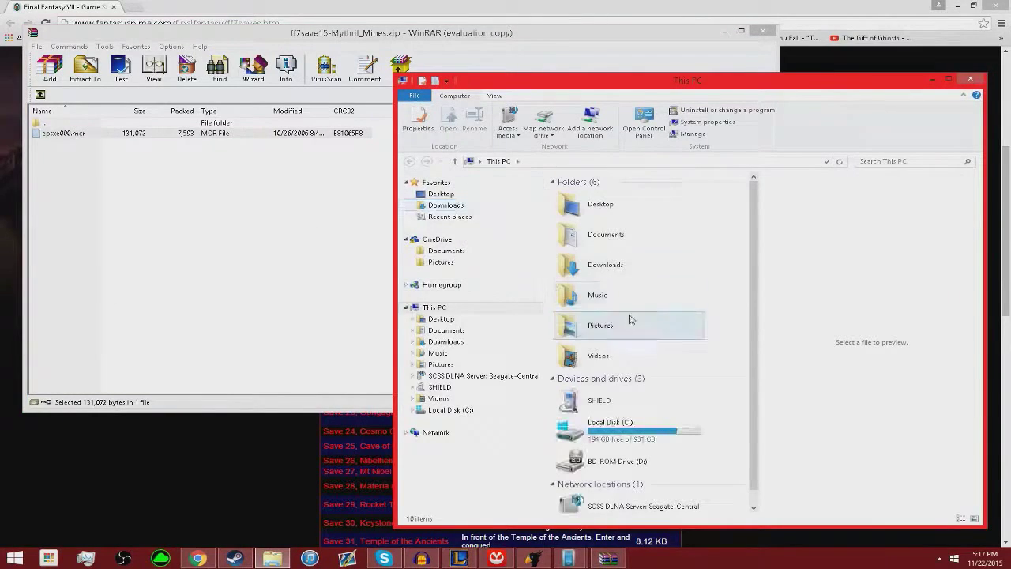
left_click(622, 297)
double_click(623, 296)
left_click_drag(753, 234, 764, 342)
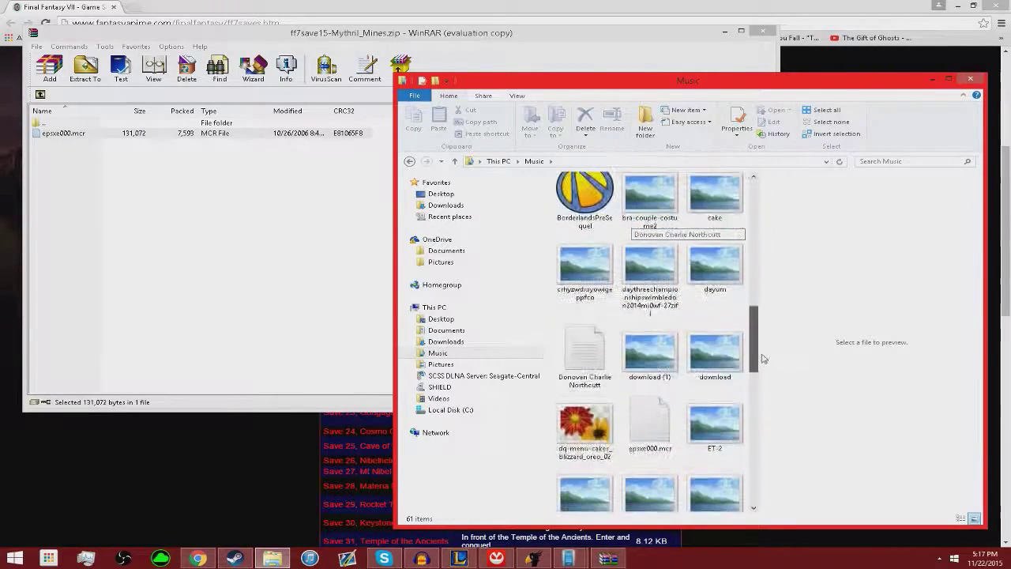
left_click_drag(763, 359, 770, 387)
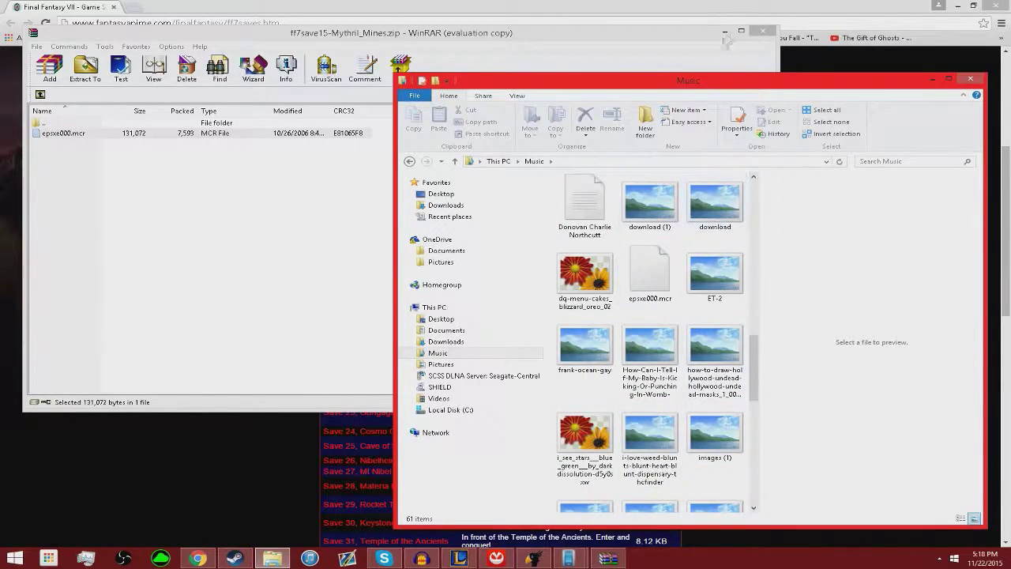
Step: Close the WinRAR archive and place the Music window beside the SHIELD window so its memory card file names are visible
left_click(762, 30)
left_click_drag(790, 80, 491, 72)
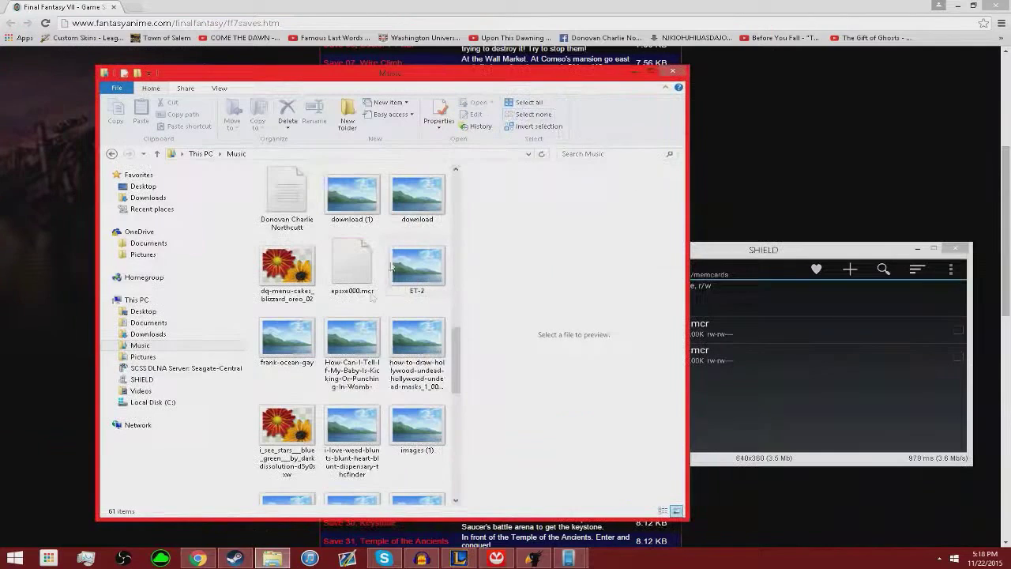
left_click_drag(583, 78, 469, 90)
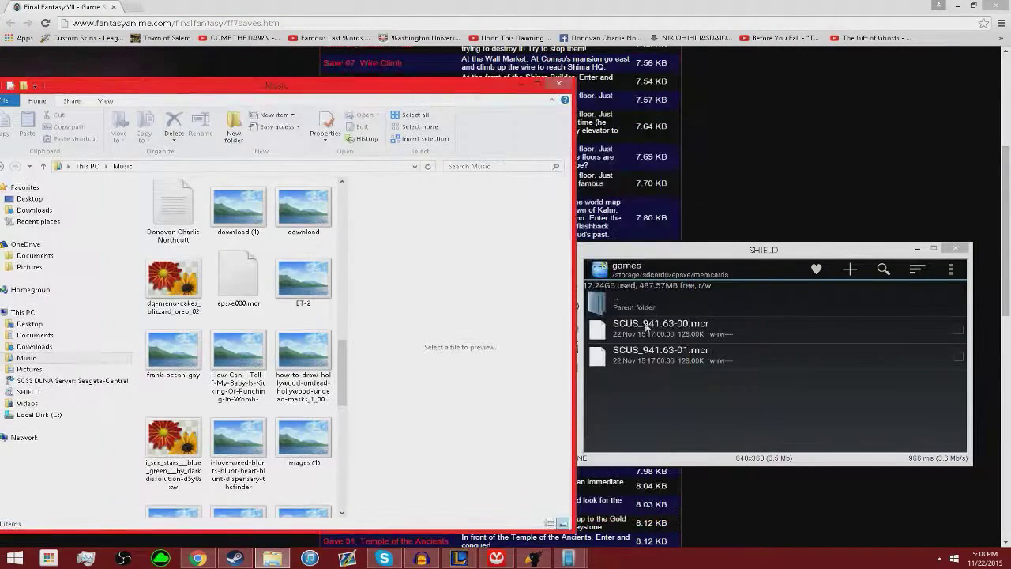
Step: Rename epsxe000.mcr in the Music folder to SCUS_941.63-00.mcr, matching the first memory card file on the SHIELD
right_click(254, 273)
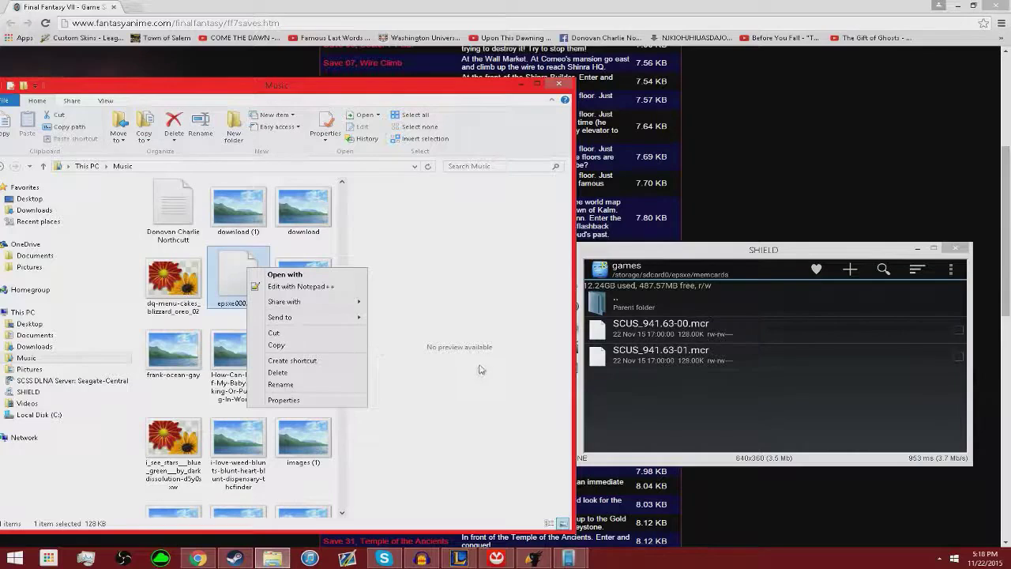
left_click(315, 386)
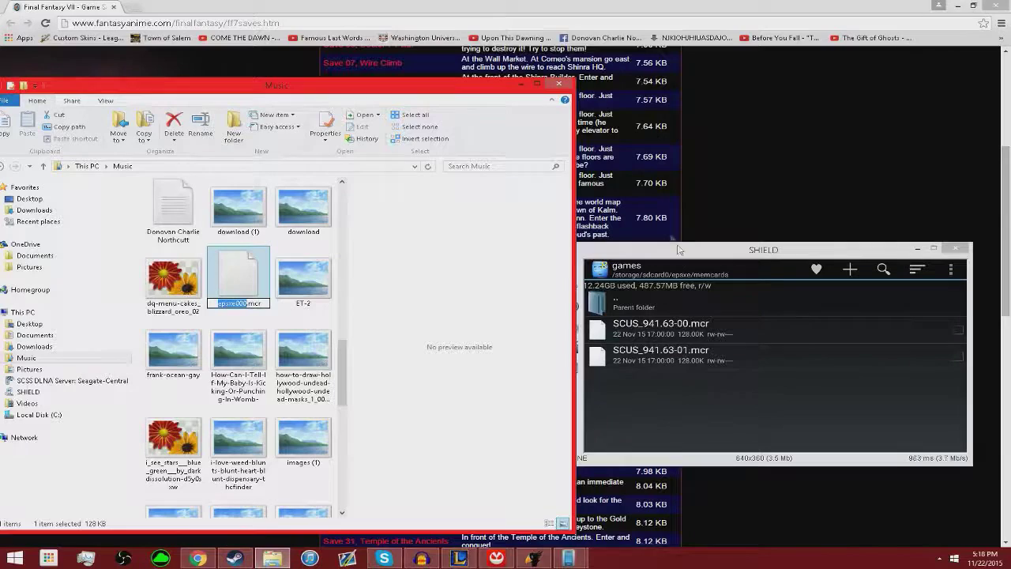
type("S")
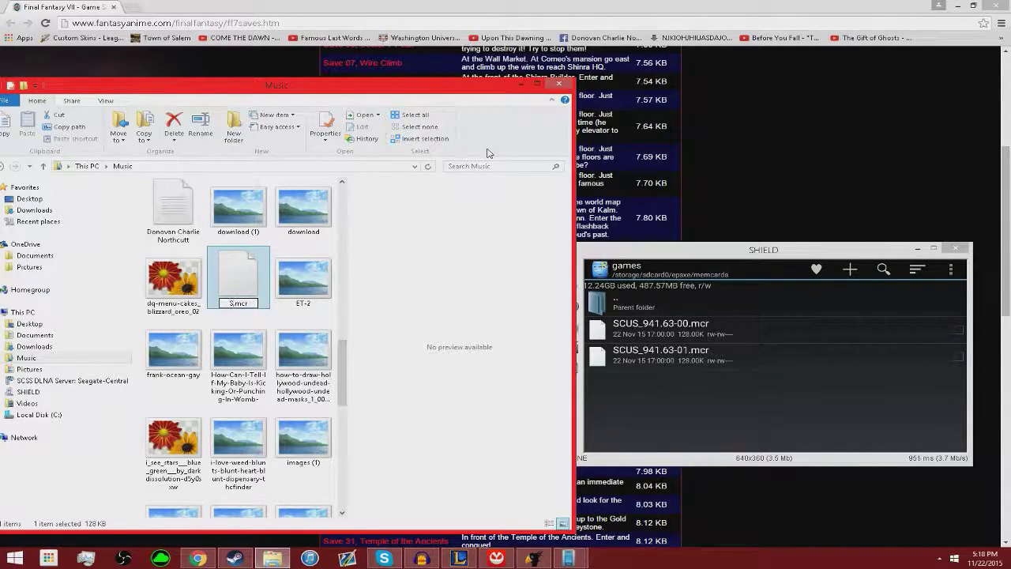
type("CUS_941")
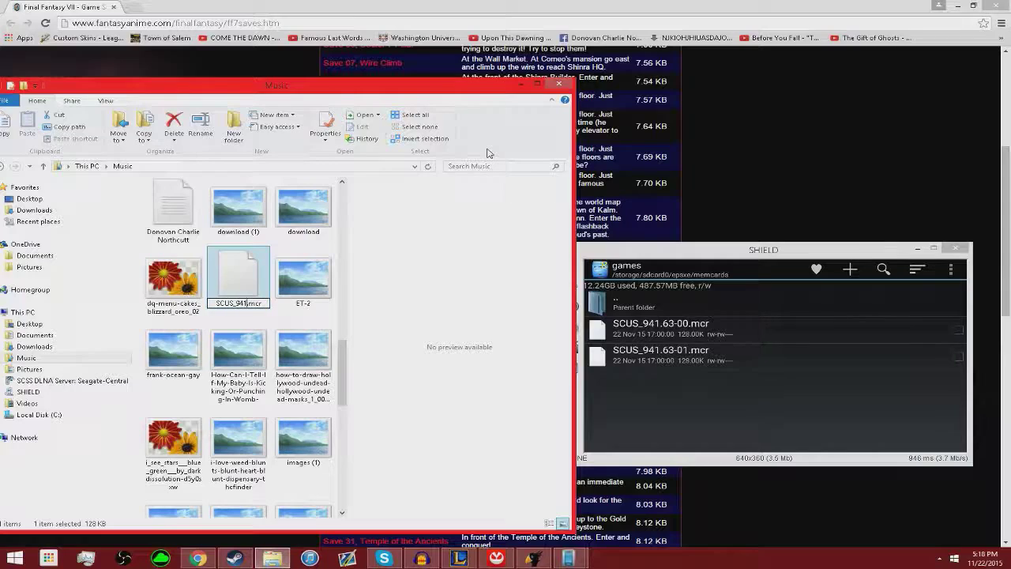
type(".63-00.")
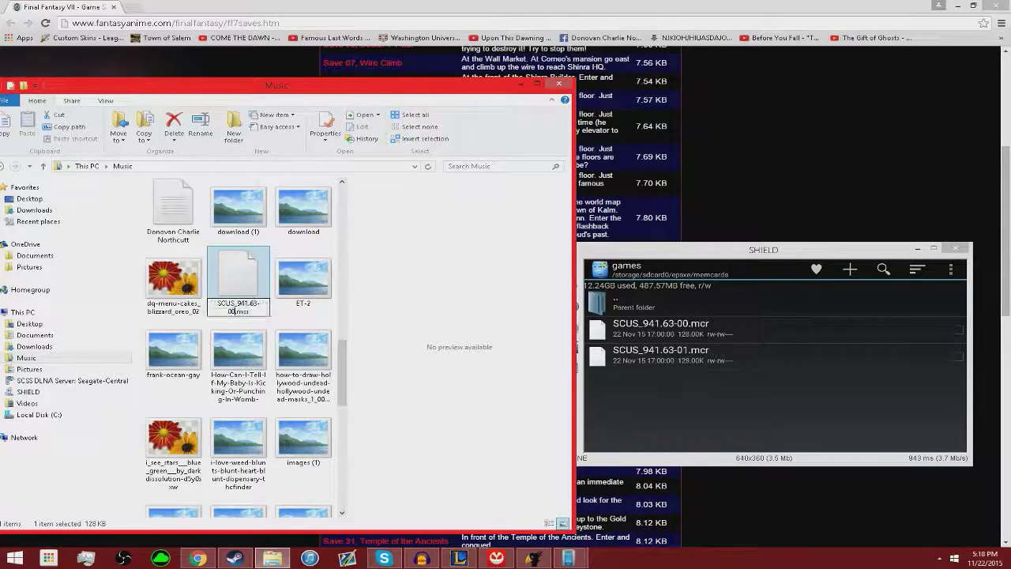
key("Return")
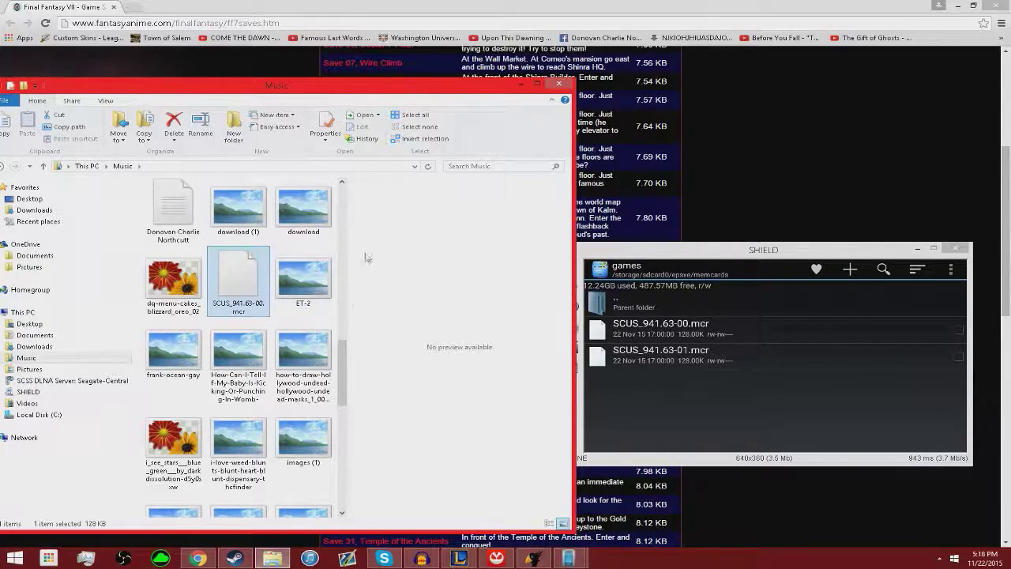
Step: Open a second File Explorer window and arrange it and the SHIELD window so the Music folder stays visible
right_click(269, 559)
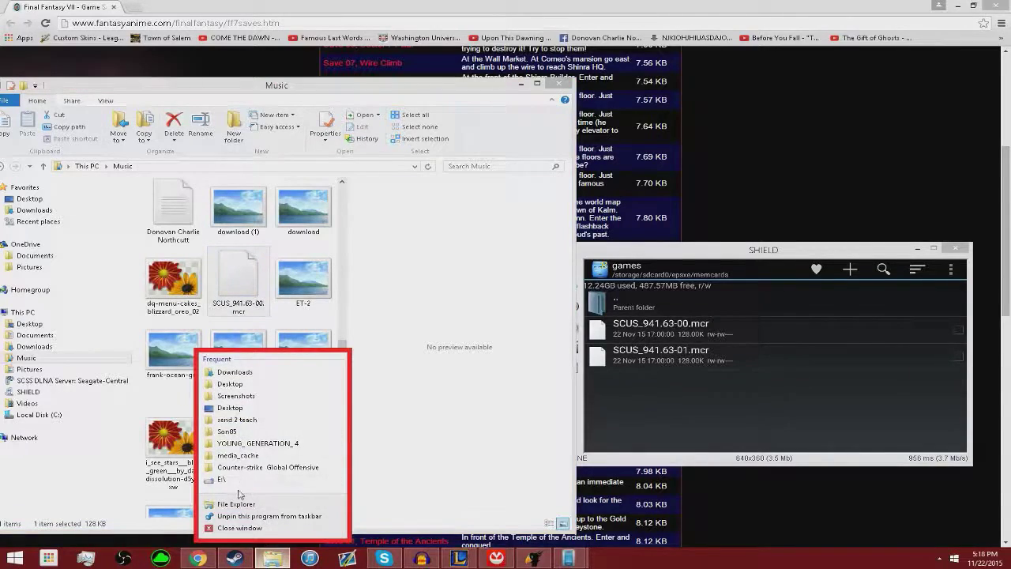
left_click(229, 519)
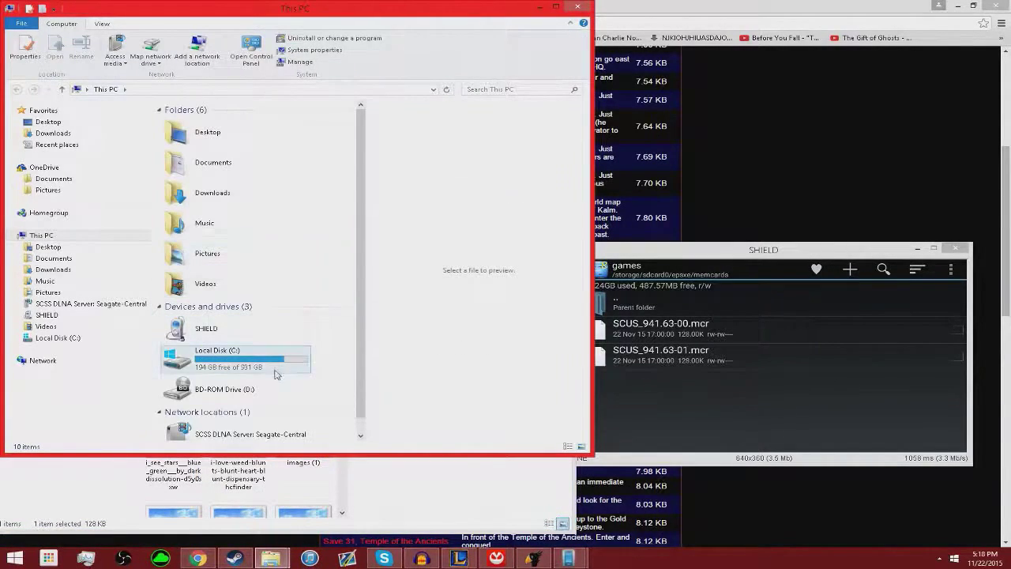
right_click(281, 562)
left_click(362, 291)
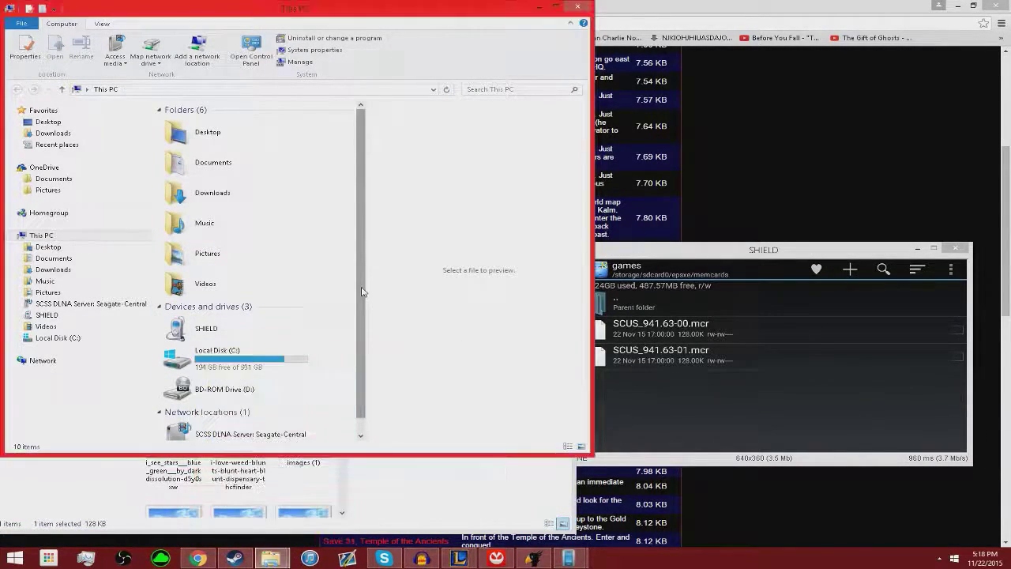
left_click_drag(313, 7, 443, 95)
left_click_drag(775, 253, 803, 9)
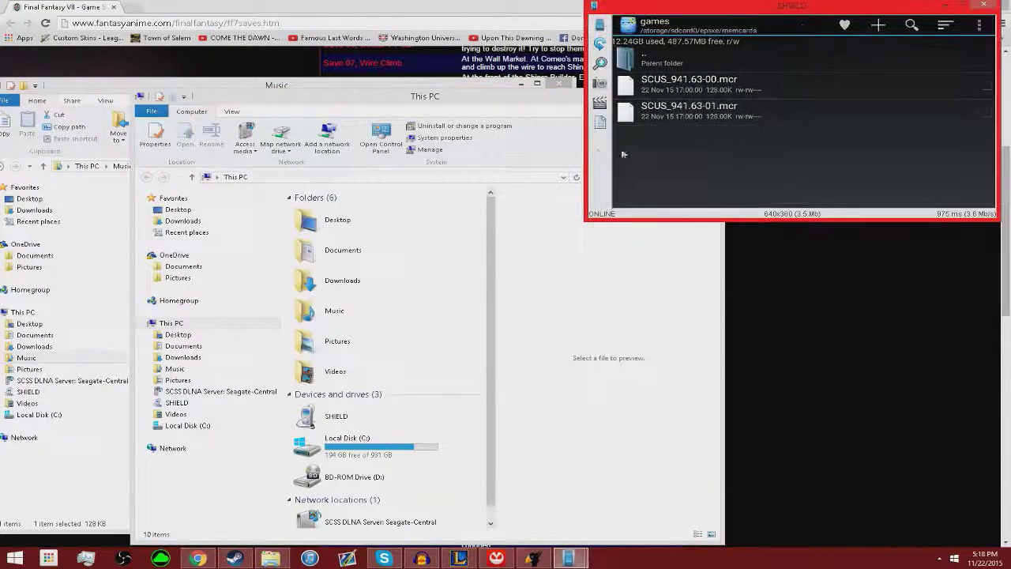
left_click_drag(423, 98, 742, 137)
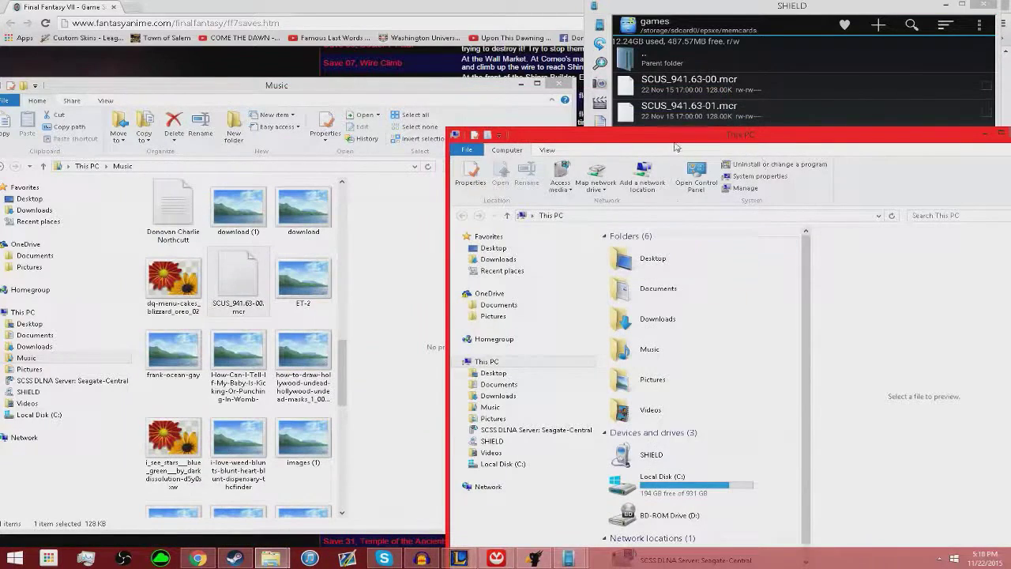
left_click_drag(676, 143, 693, 165)
Step: Browse to the Android folder in the SHIELD's internal storage in the second File Explorer window
left_click(684, 473)
double_click(684, 476)
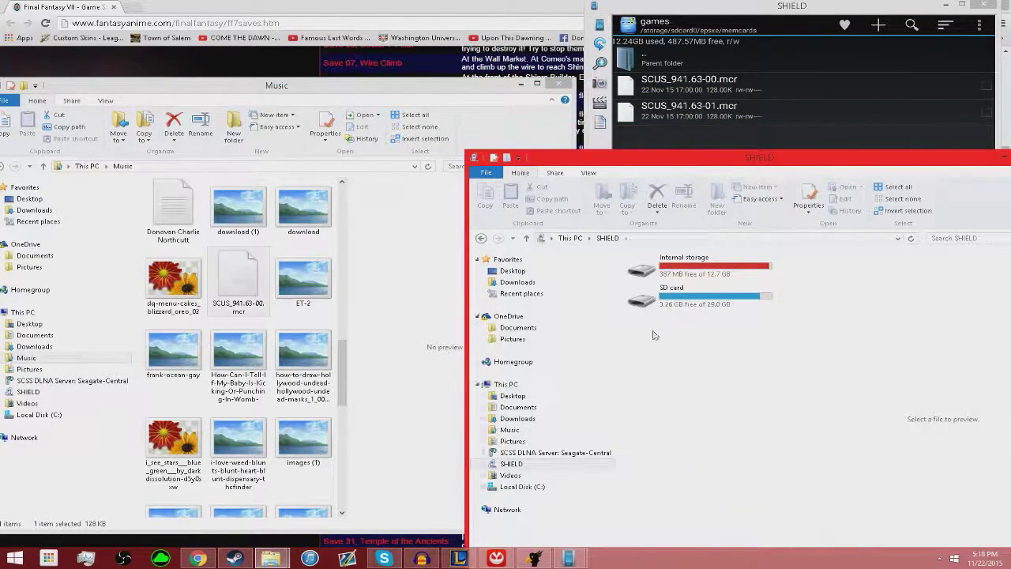
left_click(697, 267)
double_click(696, 269)
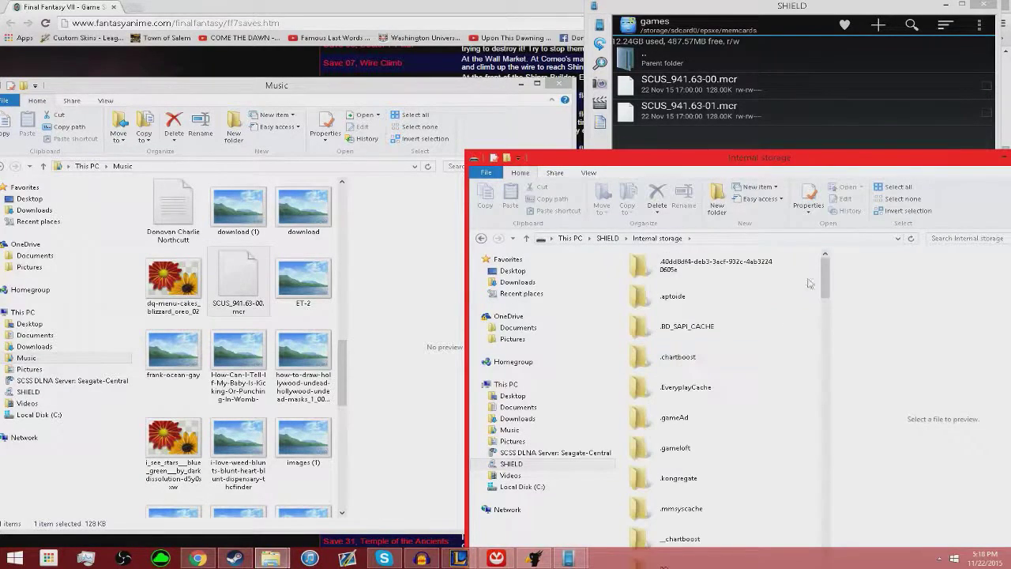
left_click_drag(825, 284, 831, 308)
double_click(703, 435)
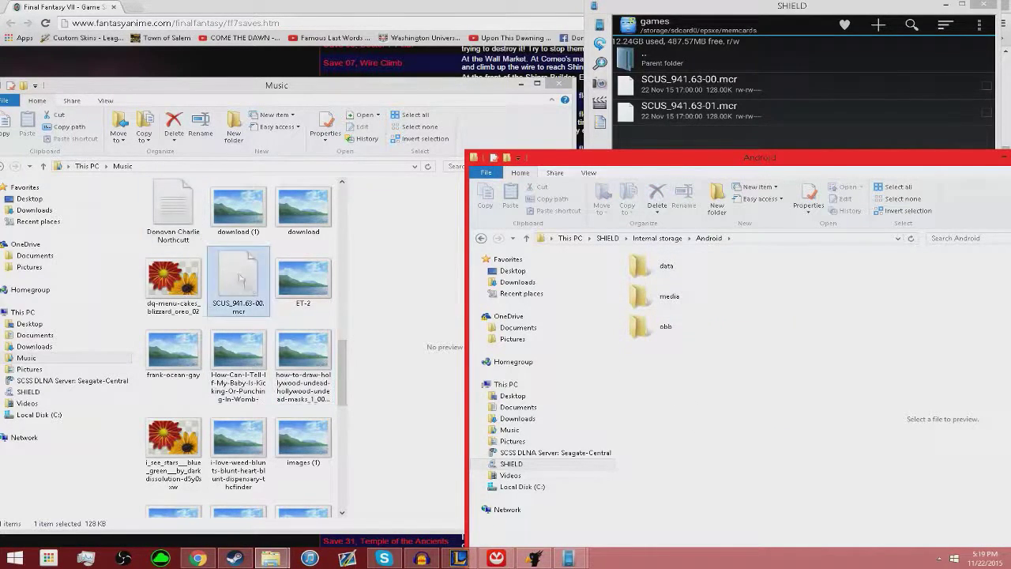
Step: Copy SCUS_941.63-00.mcr from Music into the SHIELD's Android folder and close the Music window
left_click_drag(239, 281, 773, 408)
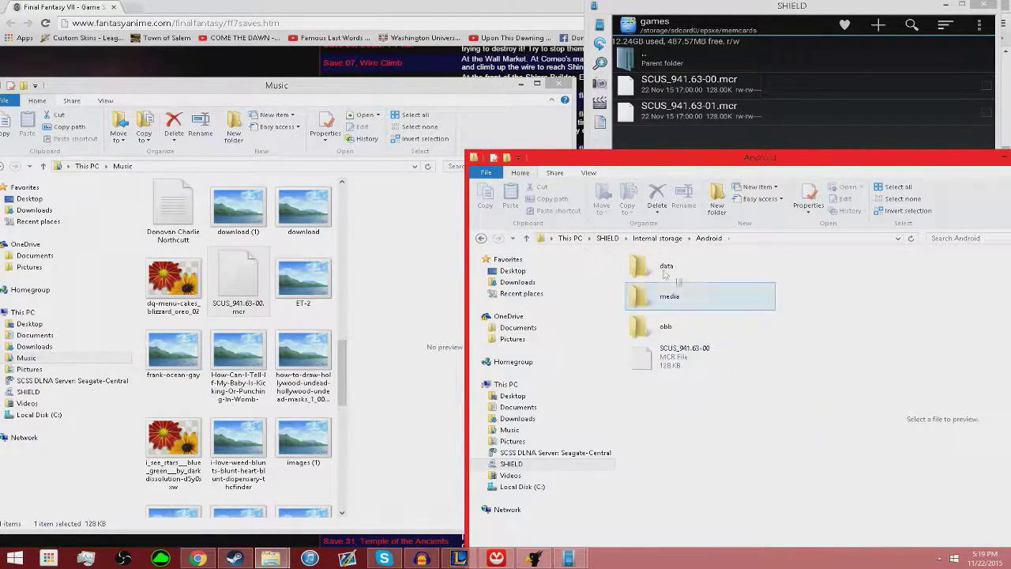
left_click(561, 85)
left_click(697, 297)
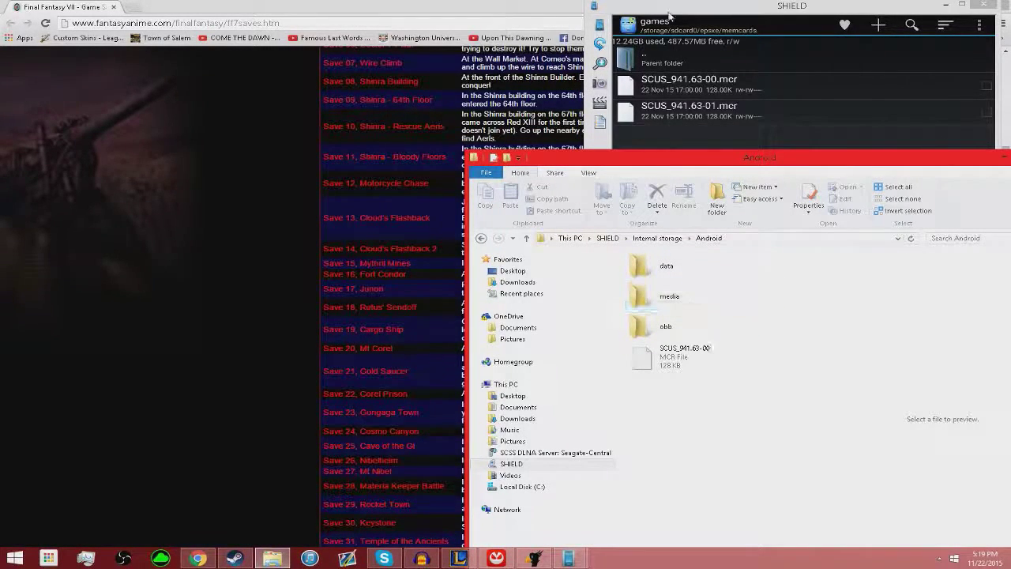
Step: Move the SHIELD window into the open area and enlarge its display scale to 75%
left_click_drag(667, 11, 418, 138)
left_click(348, 192)
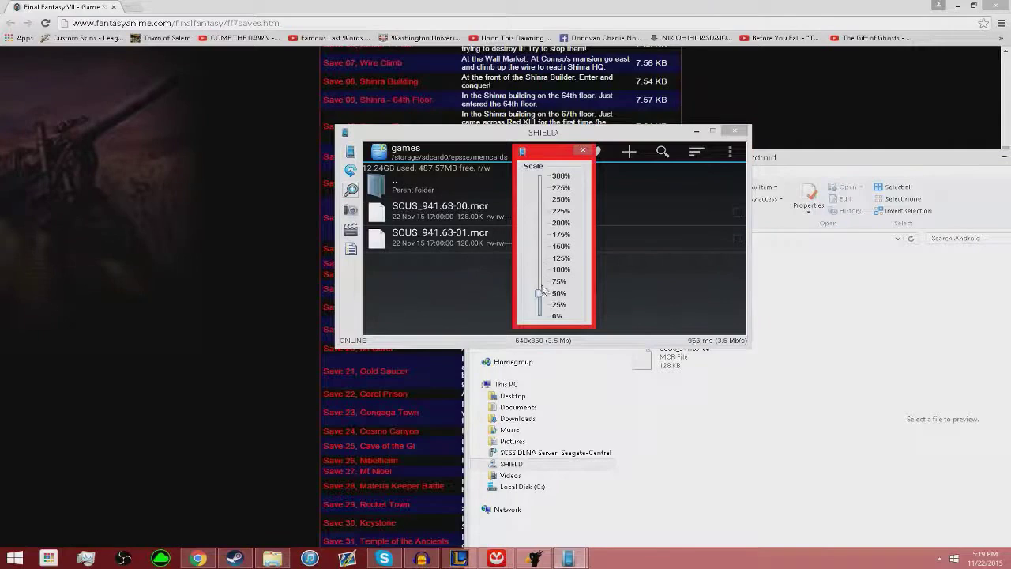
left_click(542, 290)
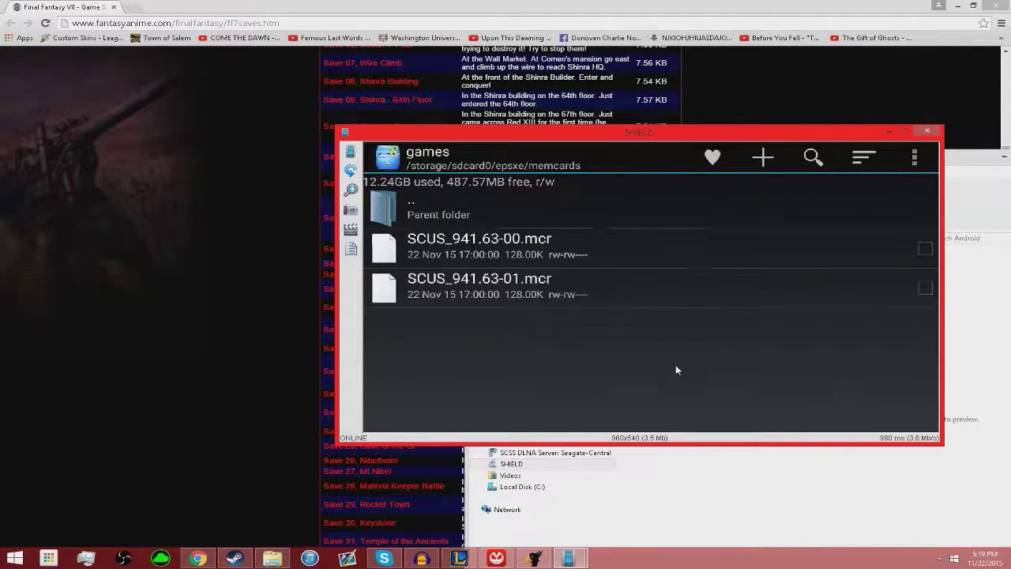
Step: Go back up from memcards/games to sdcard0 on the SHIELD and open the Android folder
key("Escape")
key("Escape")
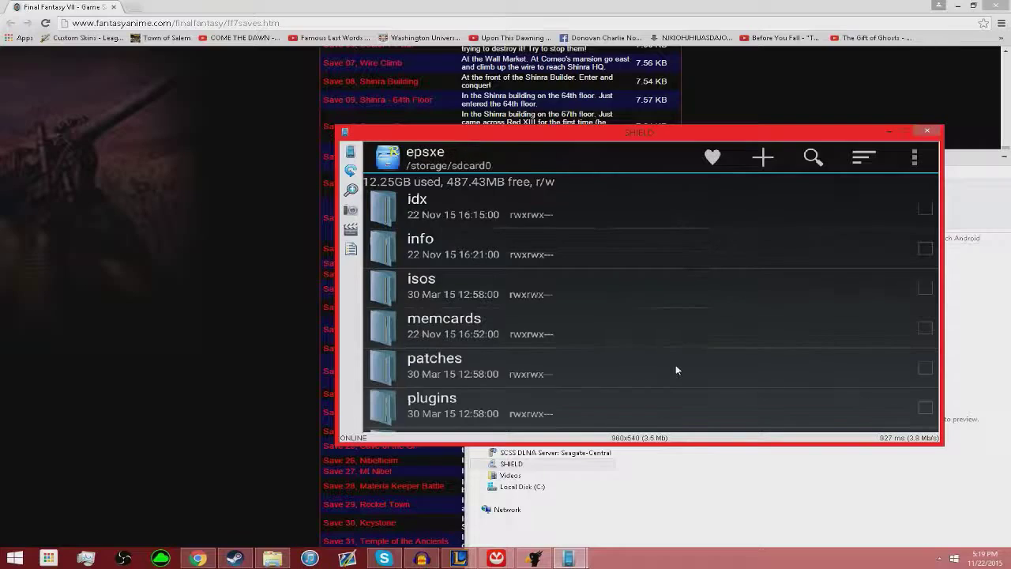
scroll(676, 369, "up", 3)
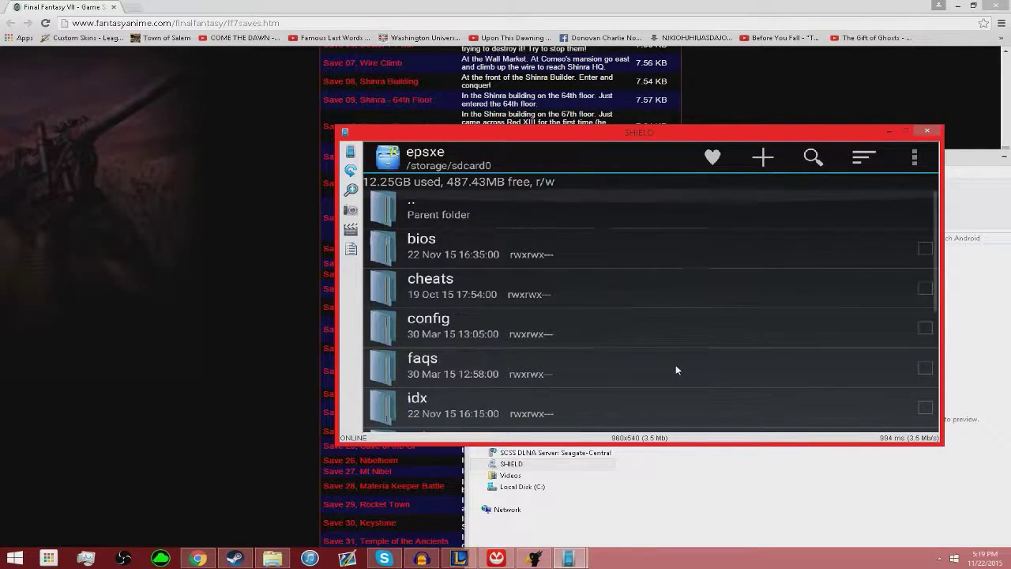
key("Escape")
scroll(675, 369, "up", 3)
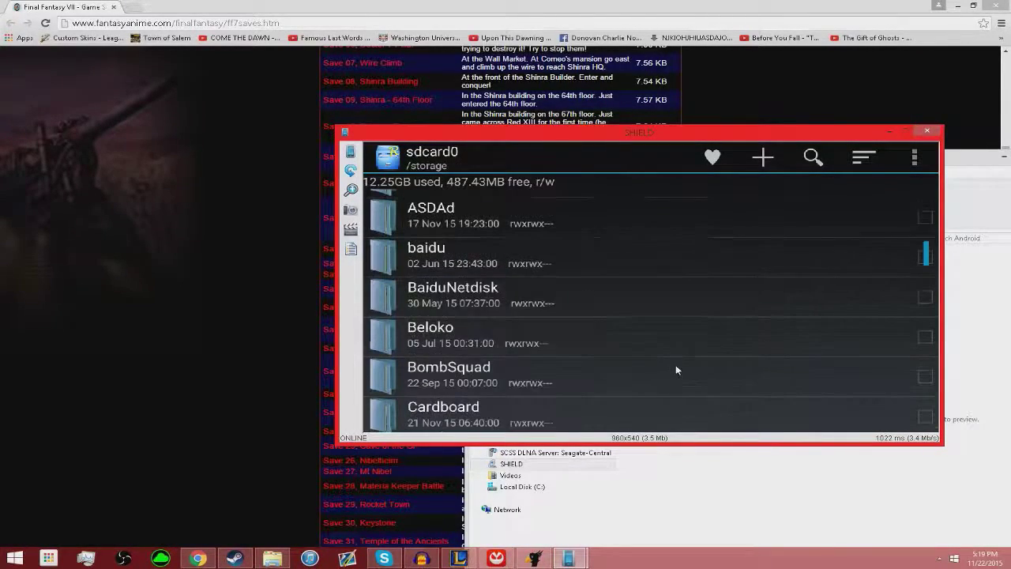
scroll(676, 368, "up", 3)
key("Return")
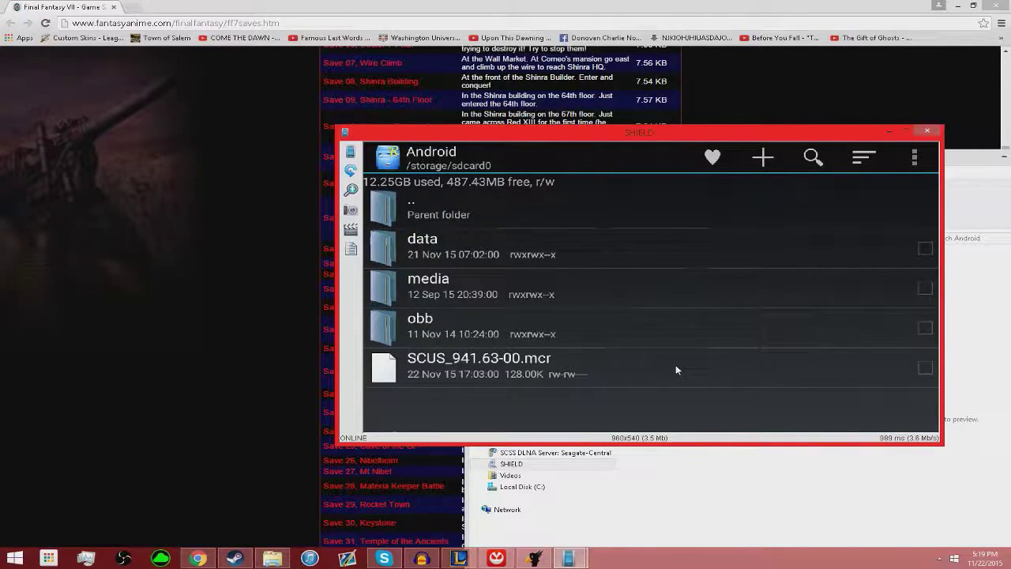
Step: Move SCUS_941.63-00.mcr from the Android folder into epsxe/memcards/games, overwriting the existing file of that name
left_click(675, 366)
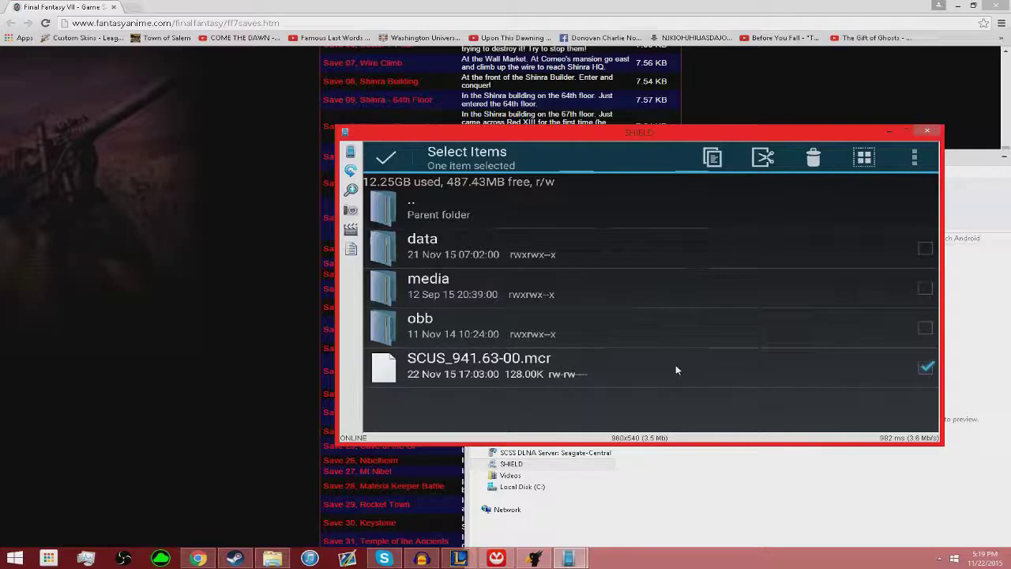
key("ctrl+x")
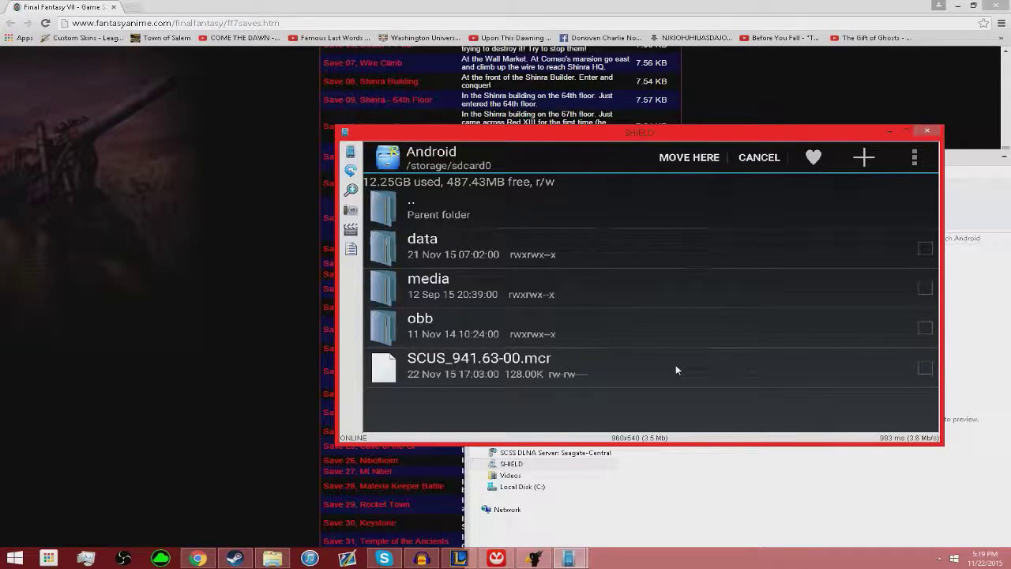
key("BackSpace")
scroll(676, 367, "down", 3)
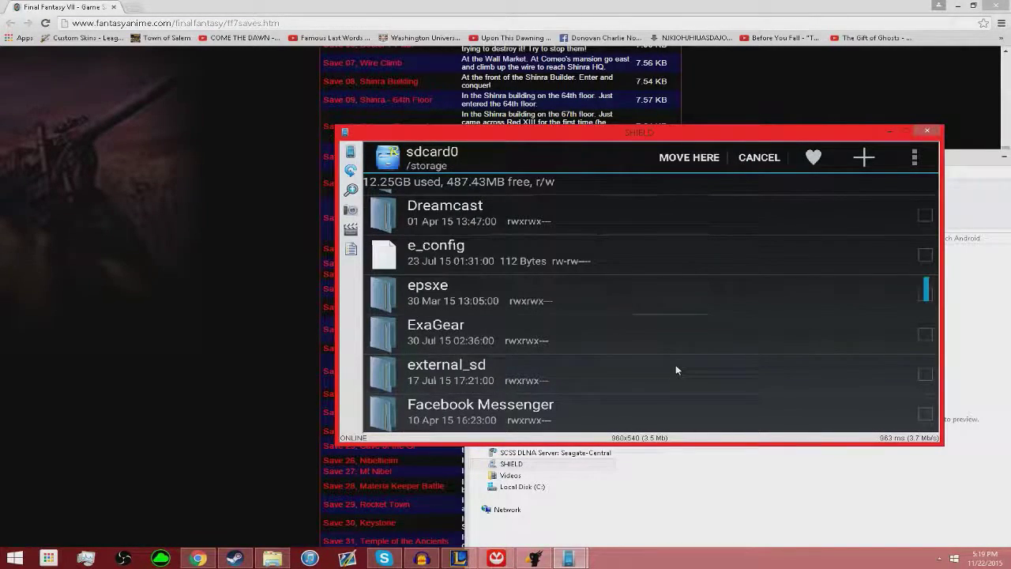
key("Return")
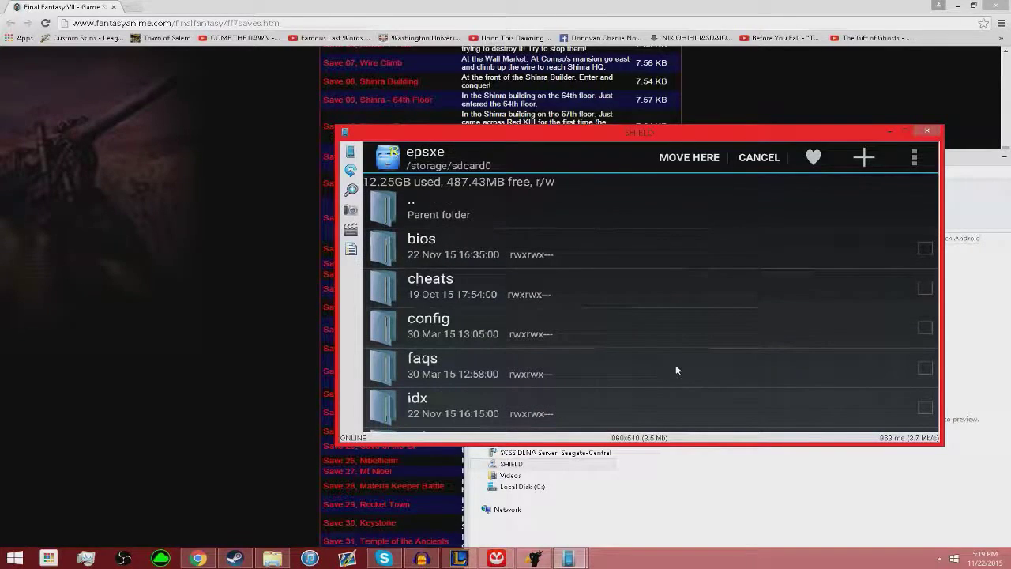
scroll(676, 368, "down", 5)
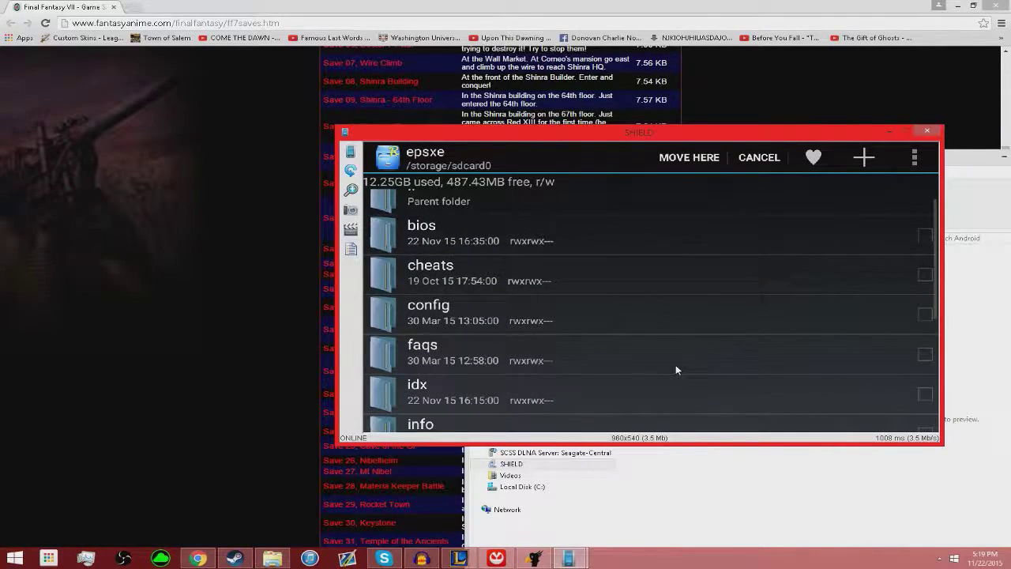
key("Return")
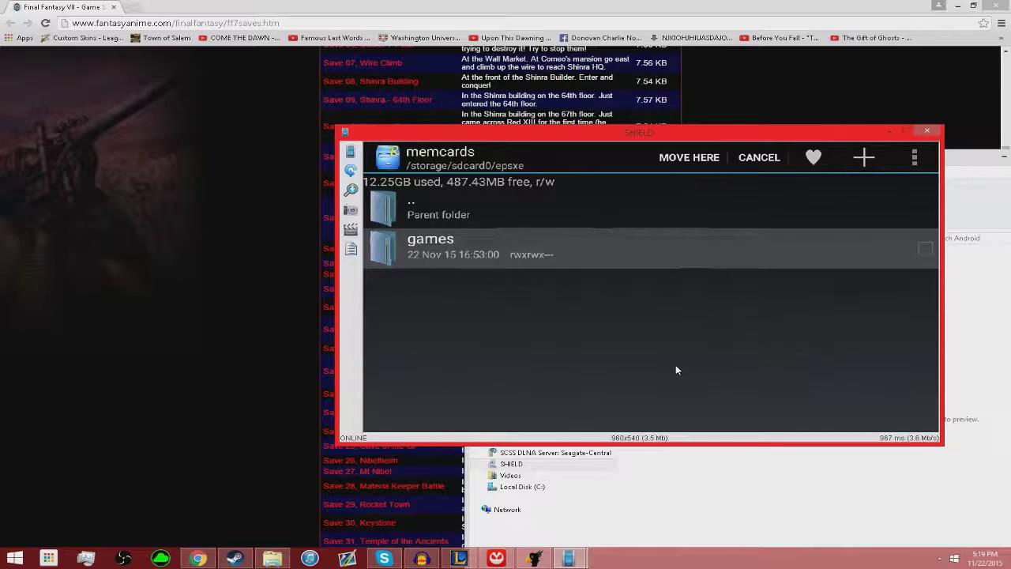
key("Return")
key("Return")
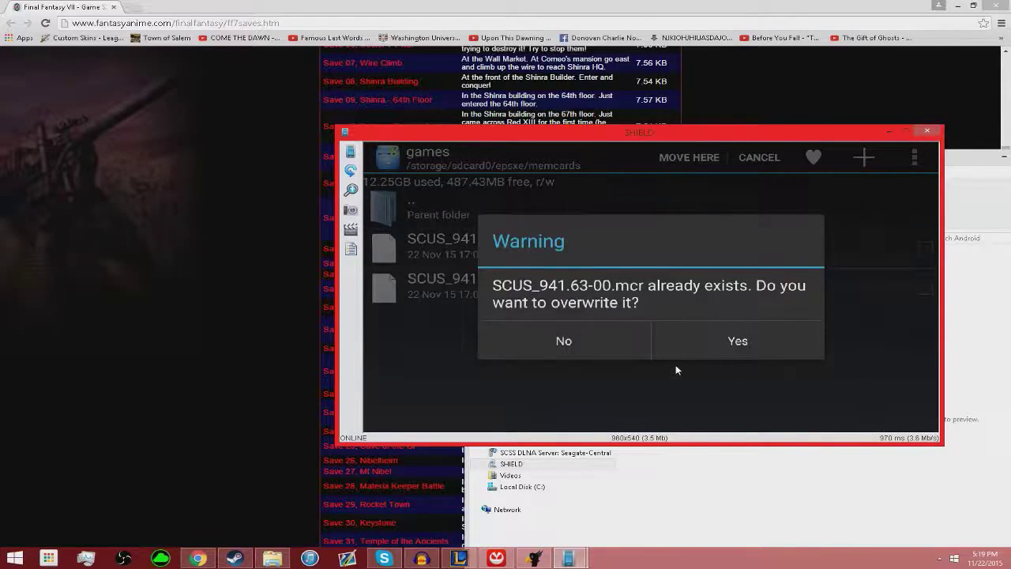
key("Right")
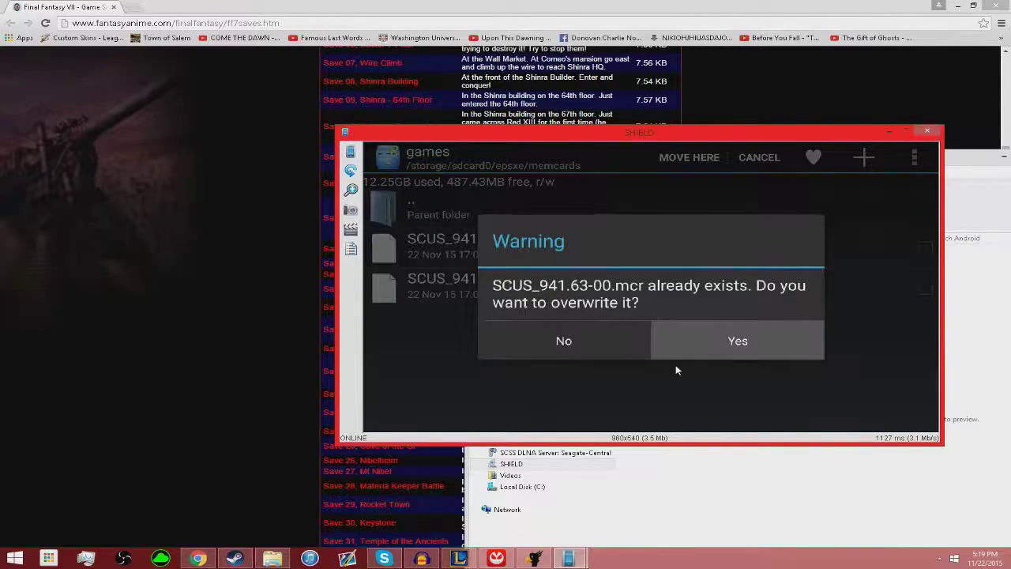
key("Return")
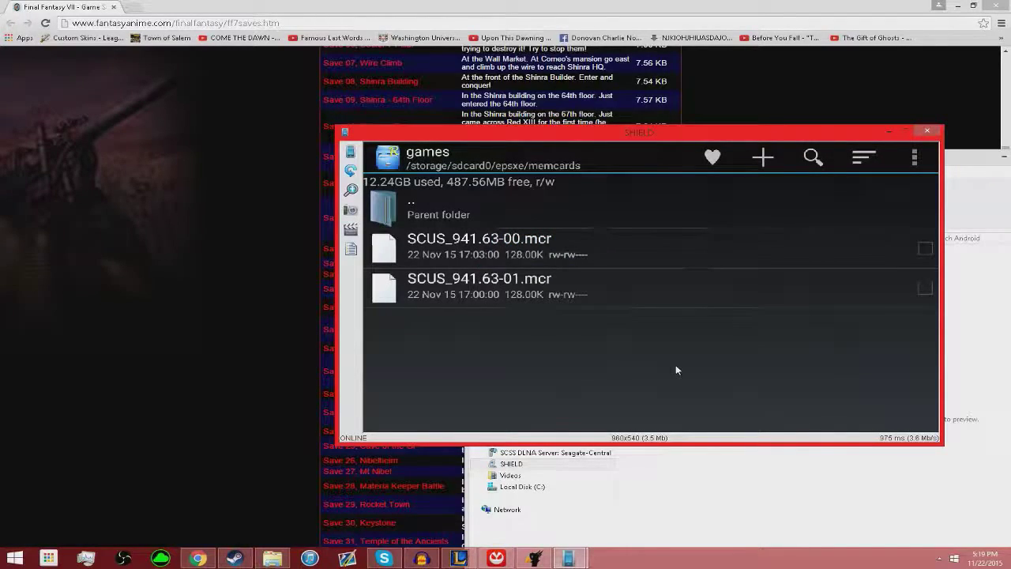
Step: Return to the SHIELD's home screen and launch ePSXe
key("Home")
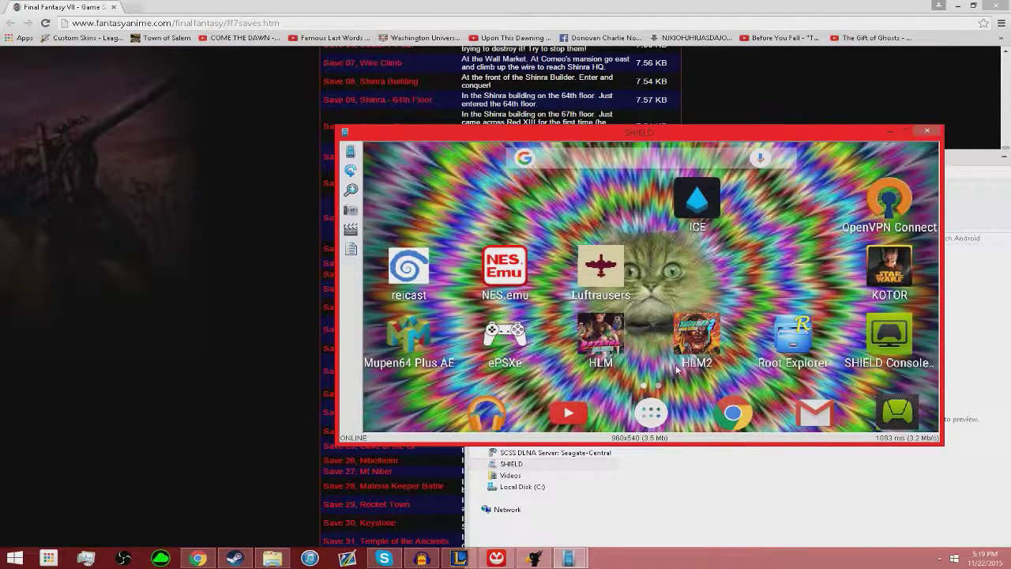
key("Return")
key("Escape")
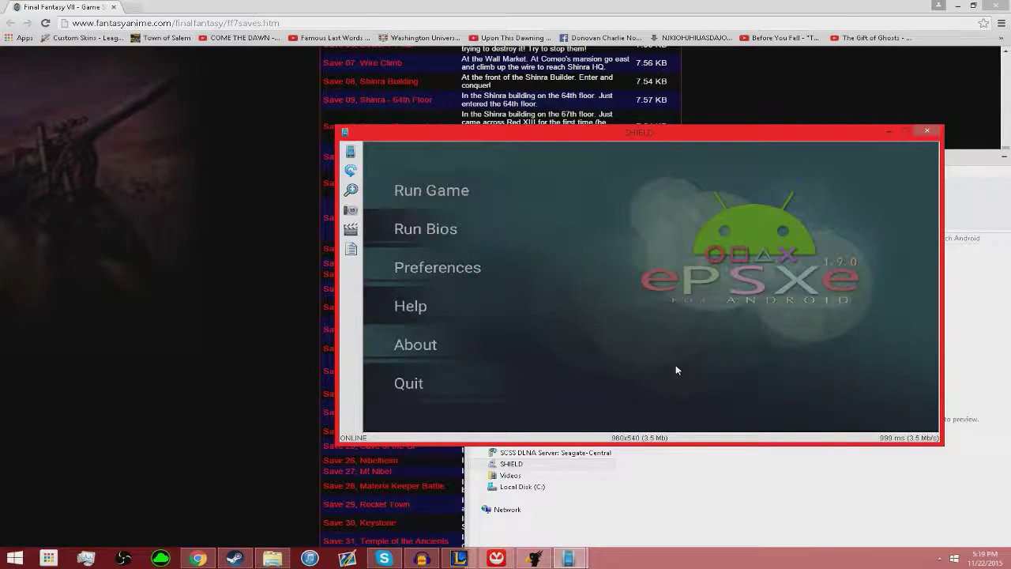
Step: Examine the memory card settings in the ePSXe preferences, including the file mode and the Memcard1 and Memcard2 files
key("Return")
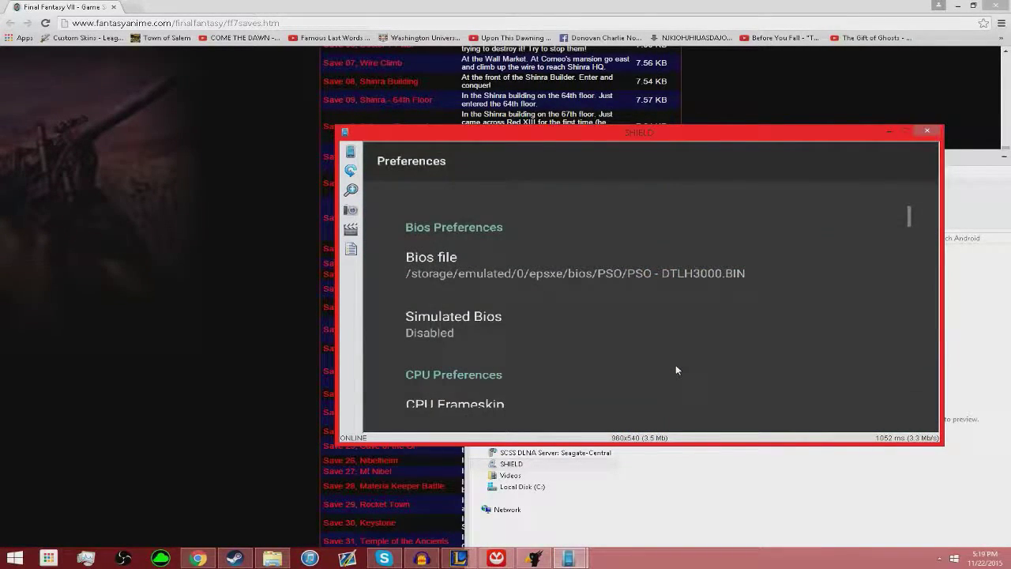
key("Down")
key("Down")
key("Return")
key("Escape")
key("Down")
key("Down")
key("Down")
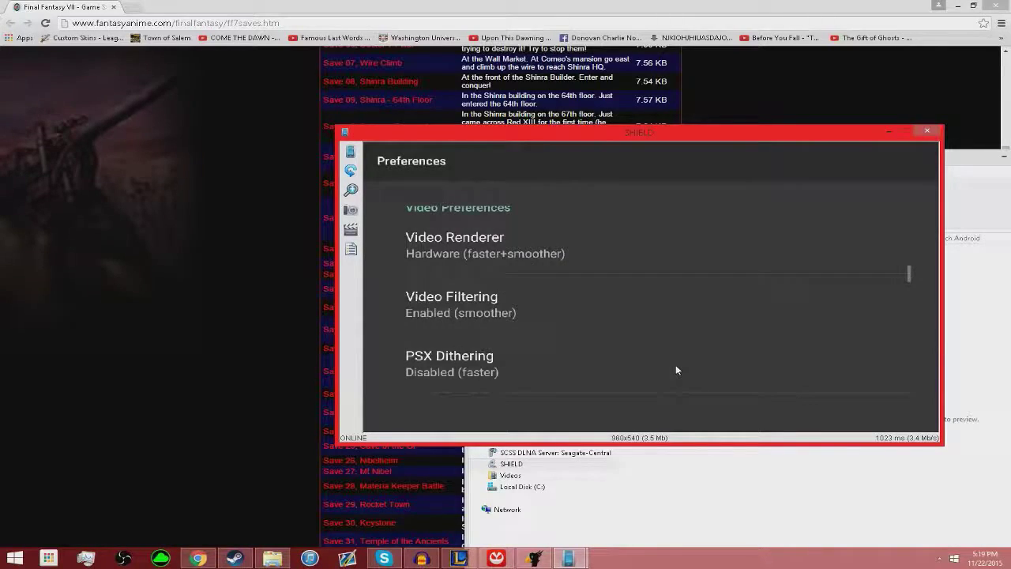
scroll(675, 365, "down", 6)
scroll(676, 365, "up", 3)
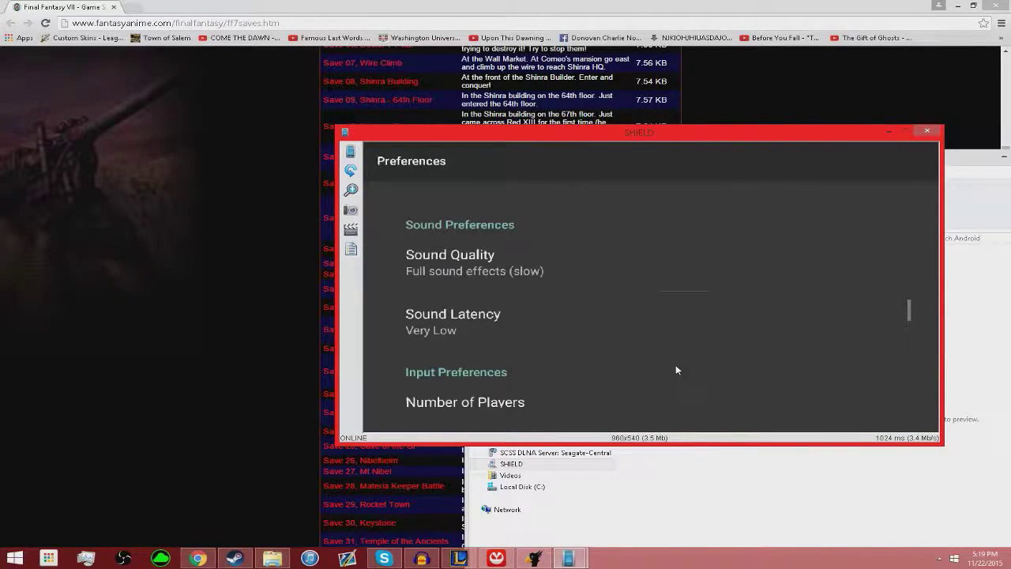
scroll(676, 368, "down", 5)
scroll(676, 368, "down", 1)
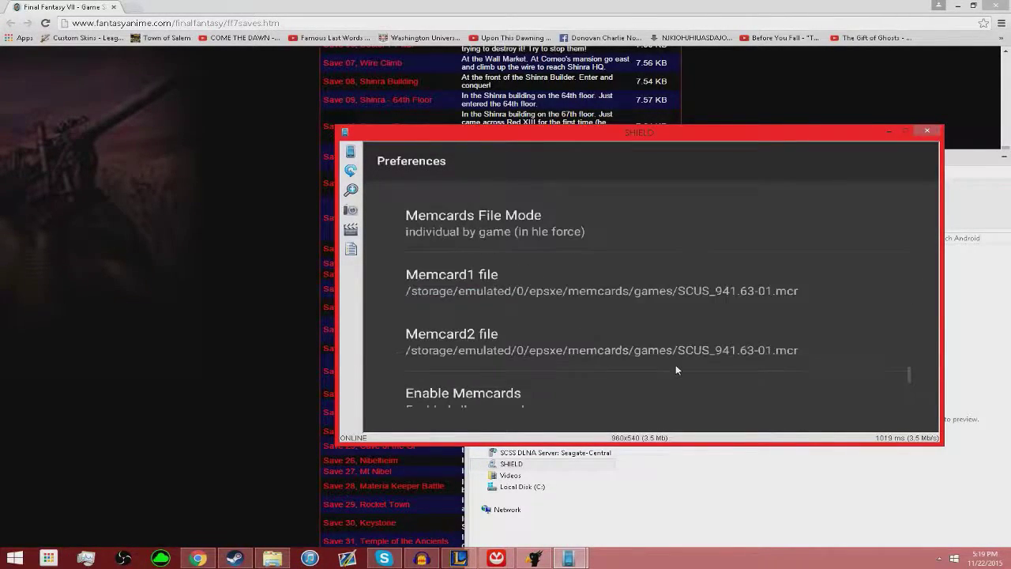
scroll(676, 366, "down", 1)
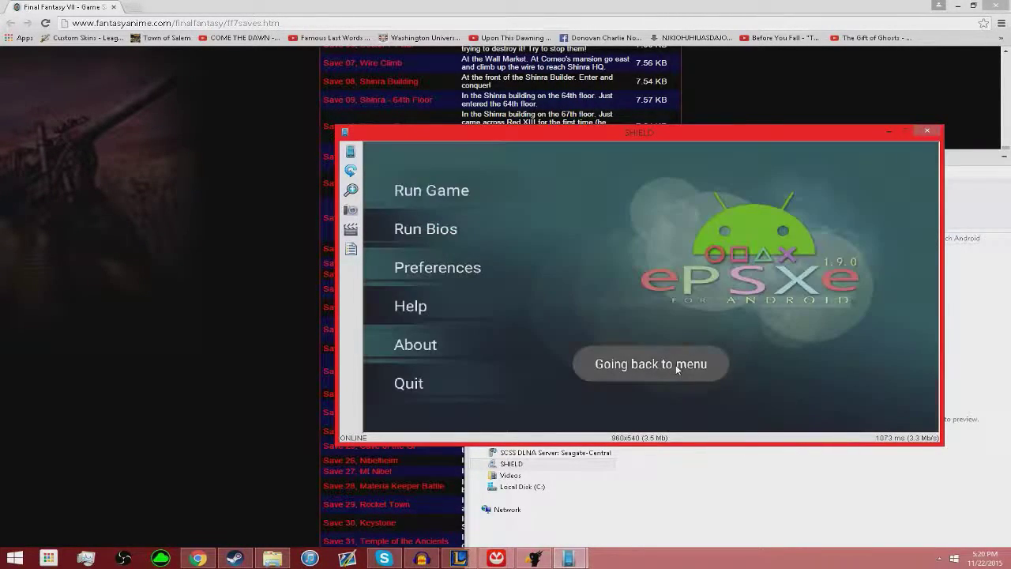
Step: Run Final Fantasy VII [NTSC-U] [Disc1of3] [SCUS-94163].bin.ecm and get to the game's title menu
scroll(677, 368, "down", 3)
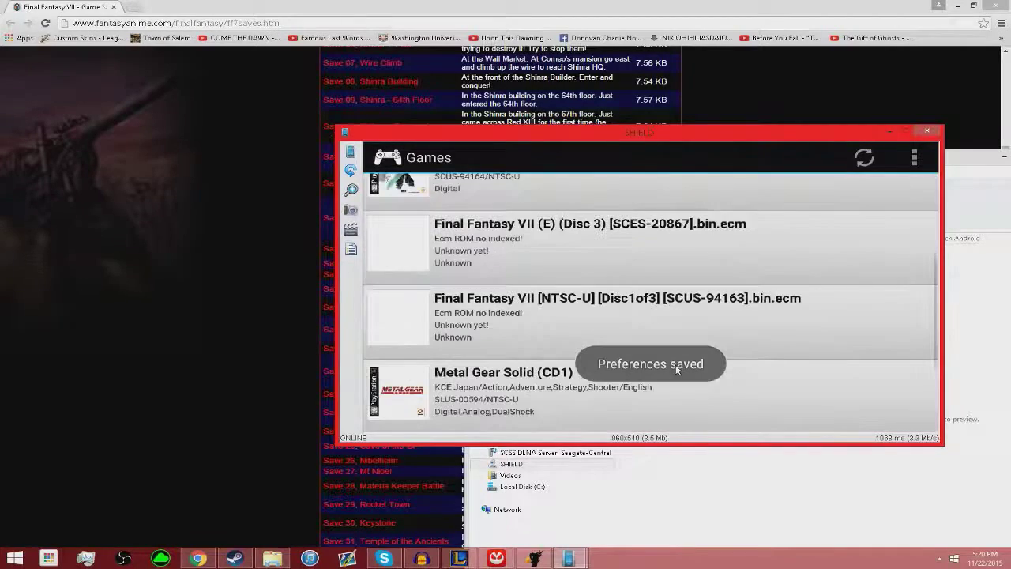
left_click(676, 366)
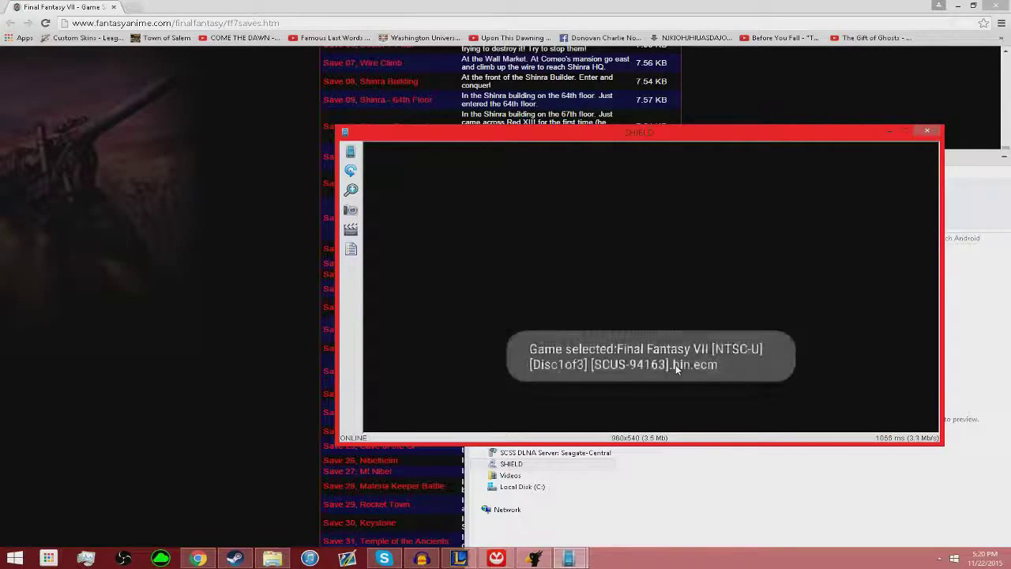
key("Escape")
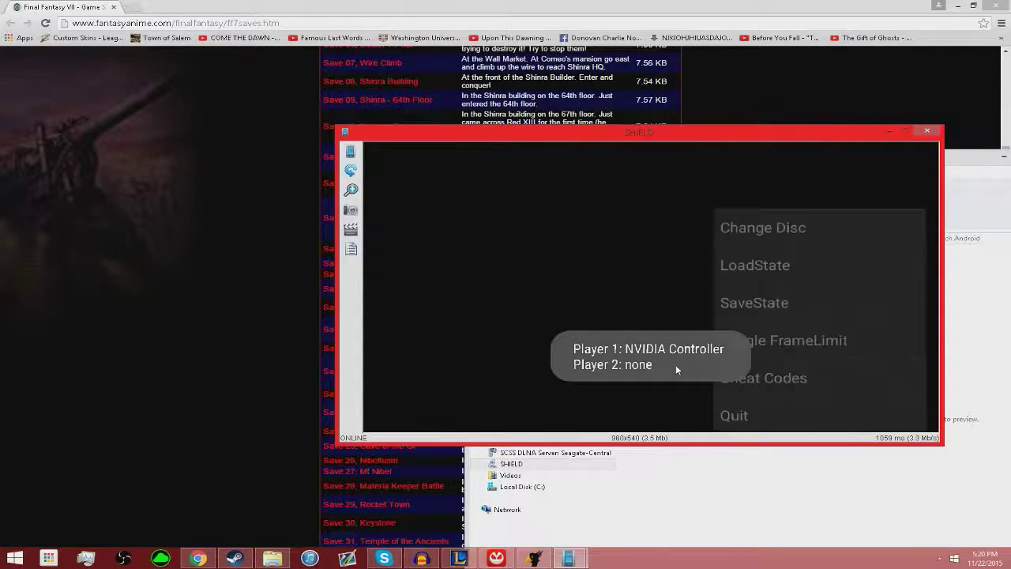
key("Escape")
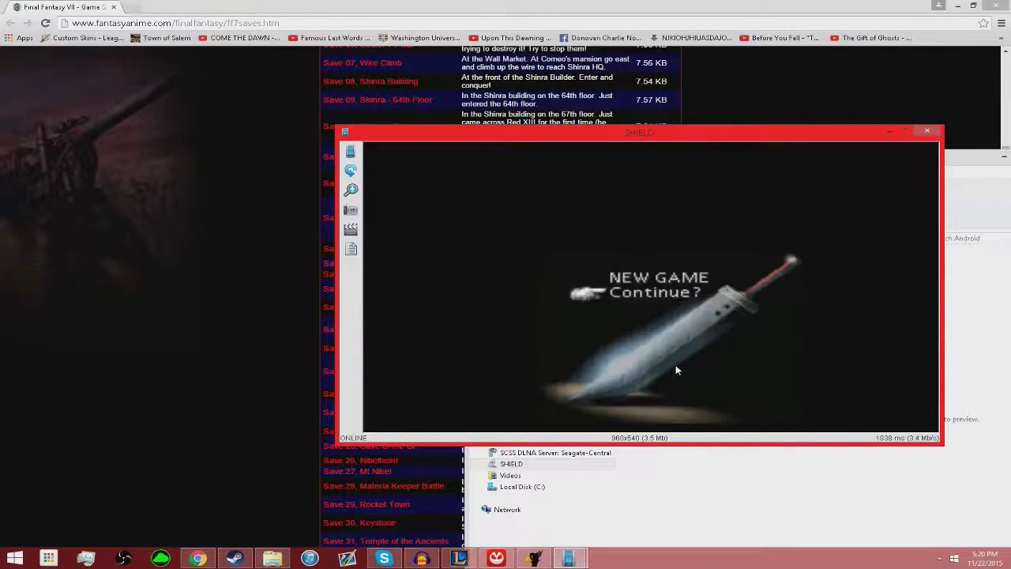
key("Escape")
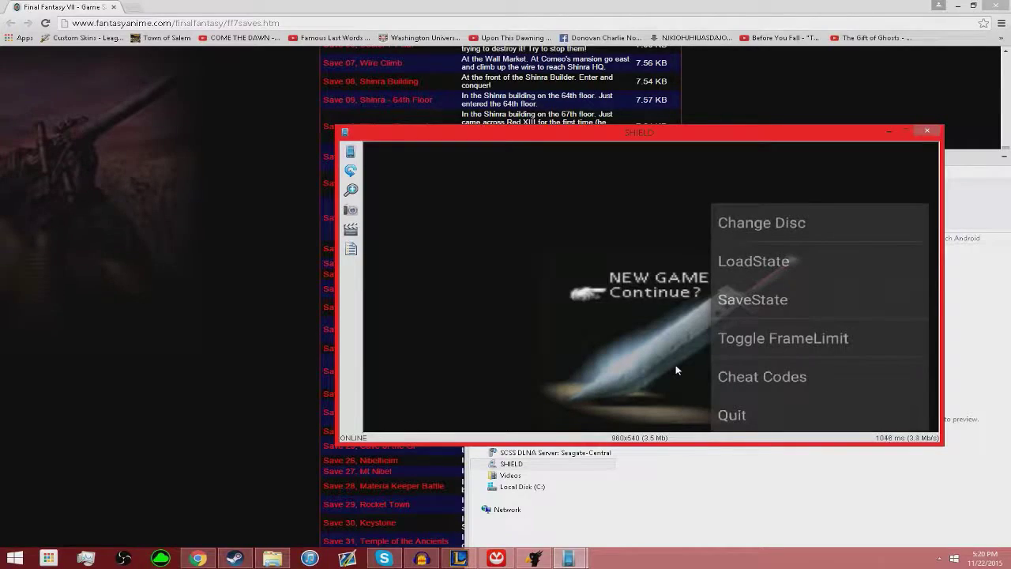
key("Escape")
Step: Continue from the title menu and check the save files in the game's memory card slots
key("Return")
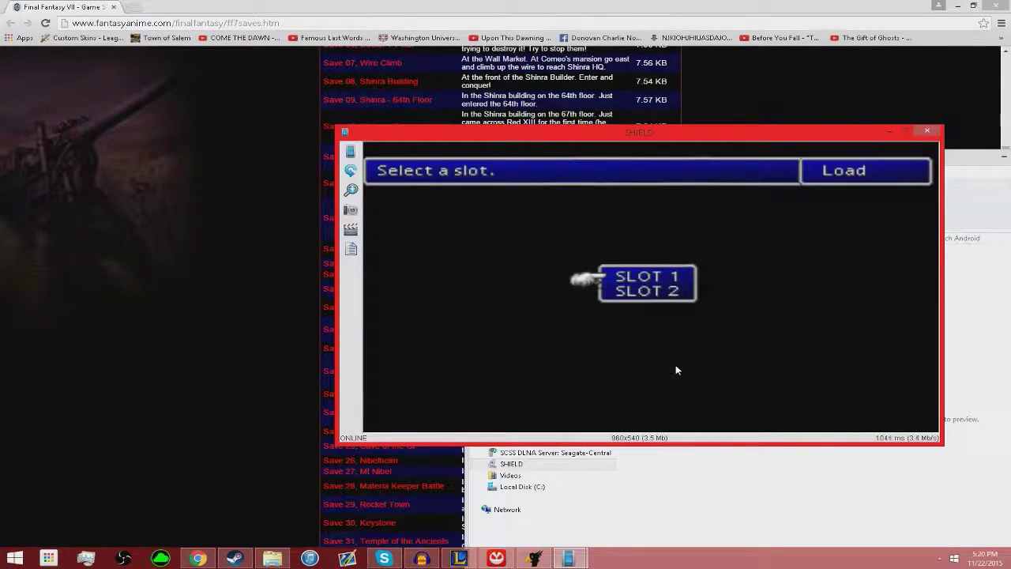
key("Return")
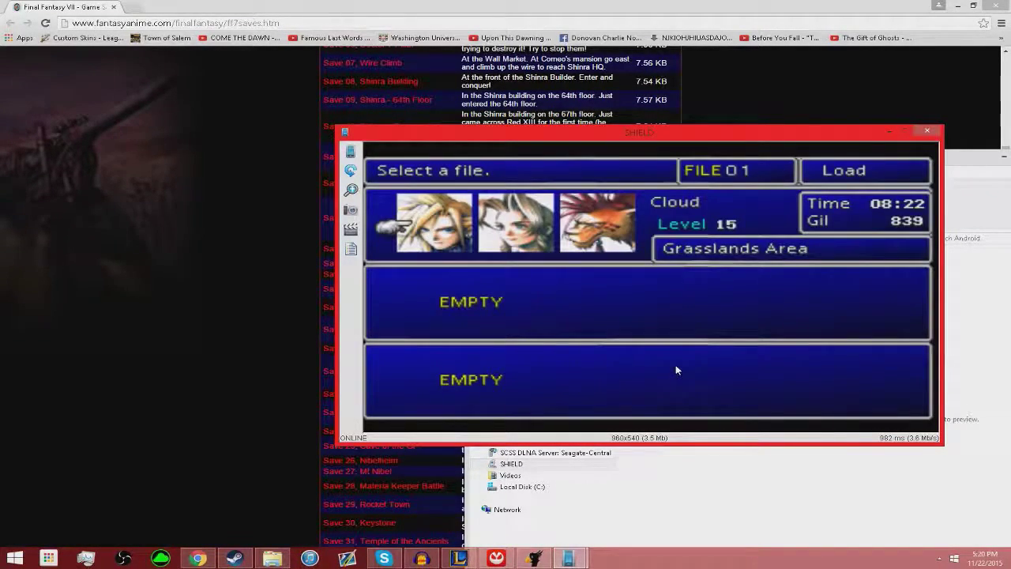
key("Down")
key("Up")
key("Down")
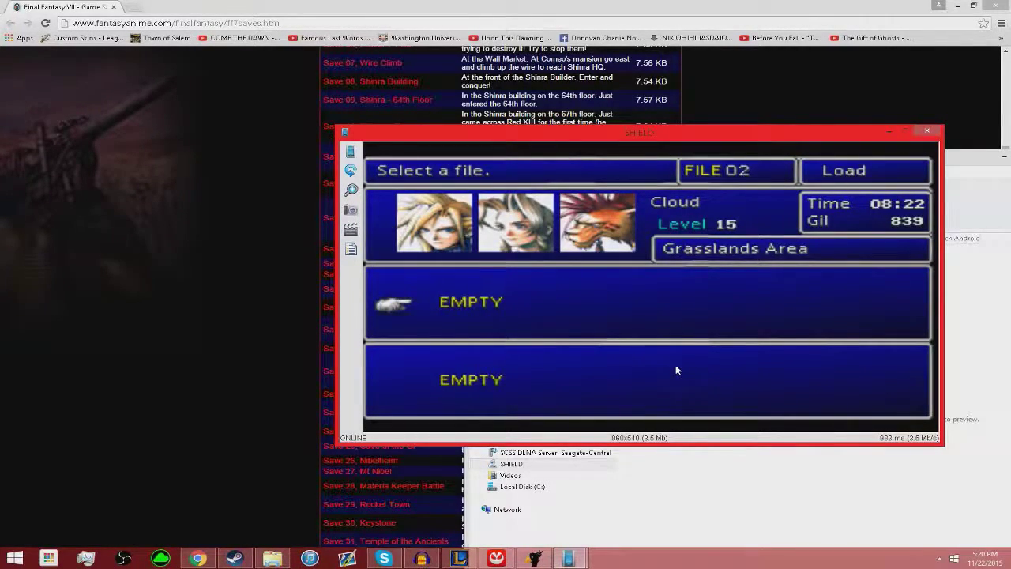
key("Return")
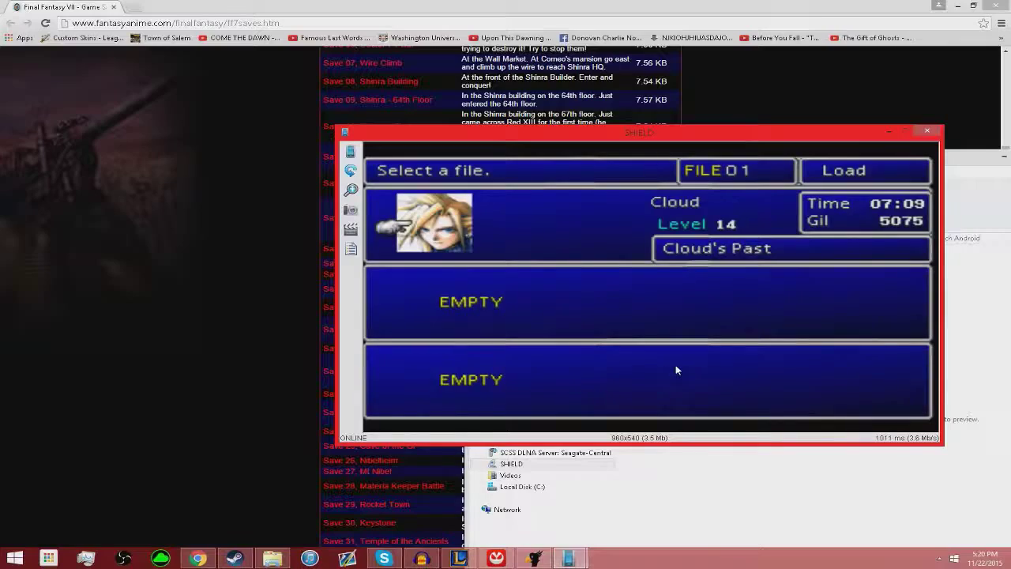